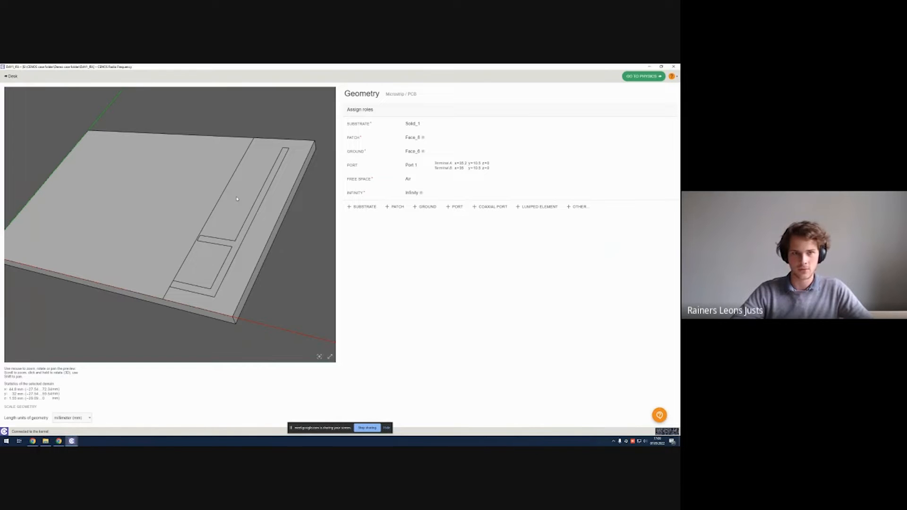
# Proceed from the geometry roles through physics to mesh generation and calculate the automatic mesh
pyautogui.moveTo(238, 199); pyautogui.dragTo(233, 222)
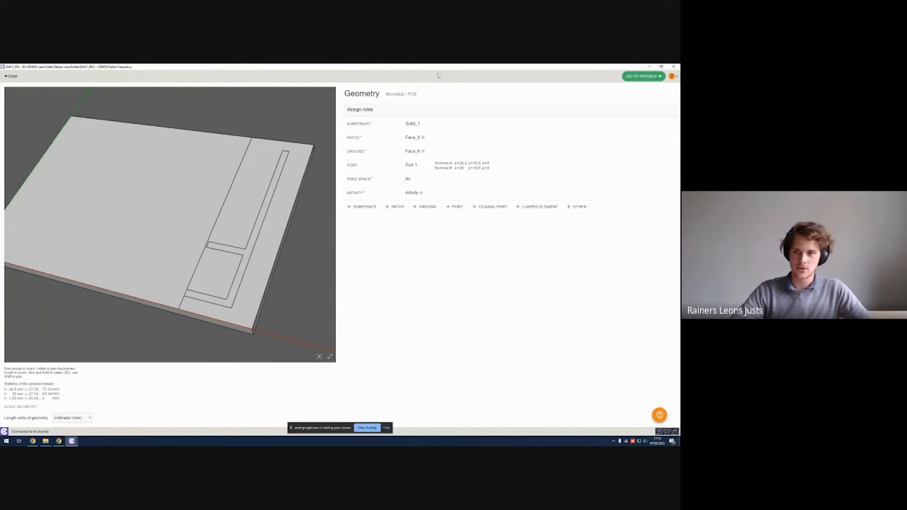
pyautogui.click(628, 77)
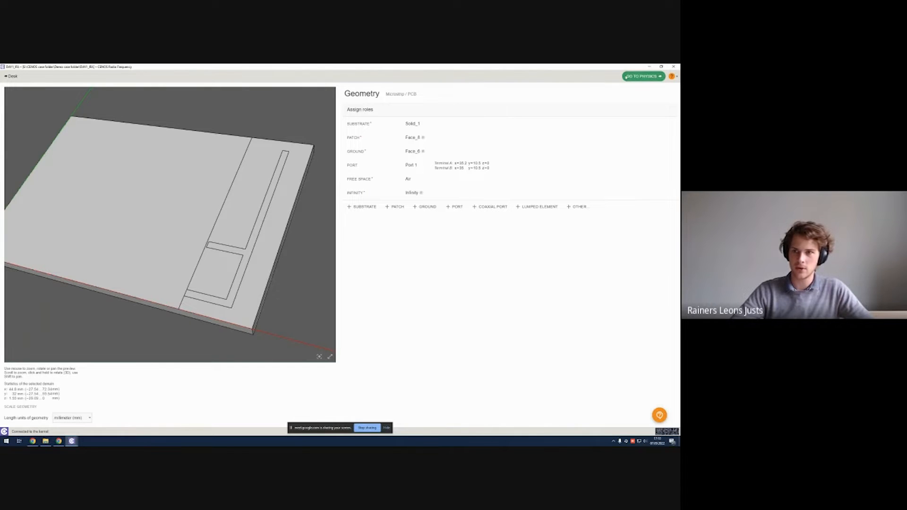
pyautogui.click(611, 77)
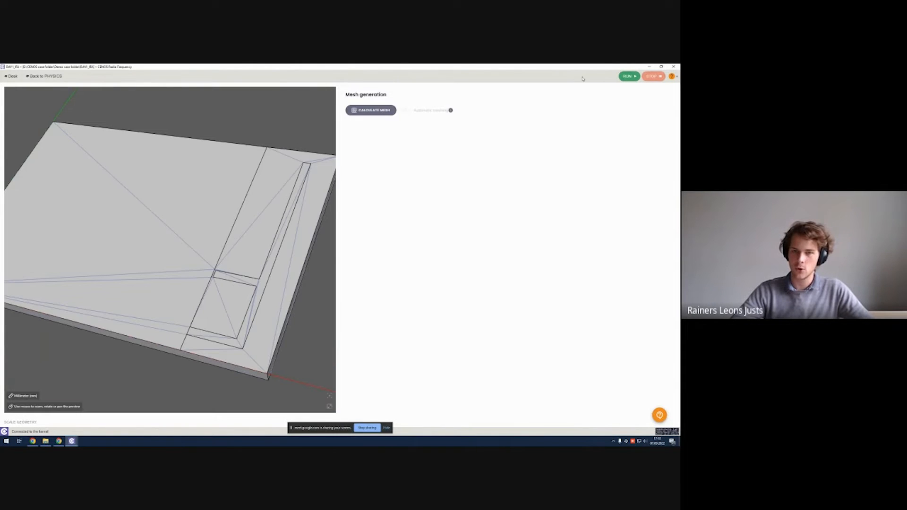
pyautogui.moveTo(272, 208)
pyautogui.mouseDown()
pyautogui.moveTo(269, 174)
pyautogui.moveTo(263, 214)
pyautogui.moveTo(274, 214)
pyautogui.mouseUp()
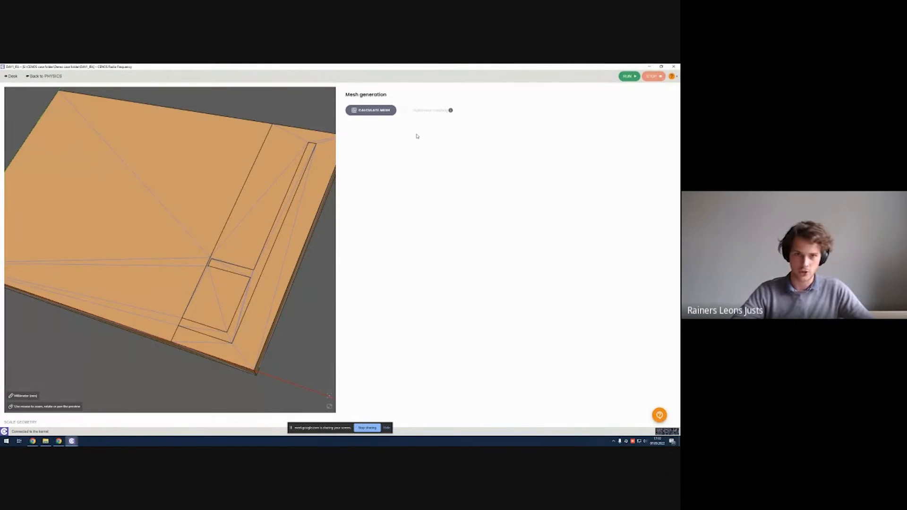
pyautogui.moveTo(326, 251); pyautogui.dragTo(325, 258)
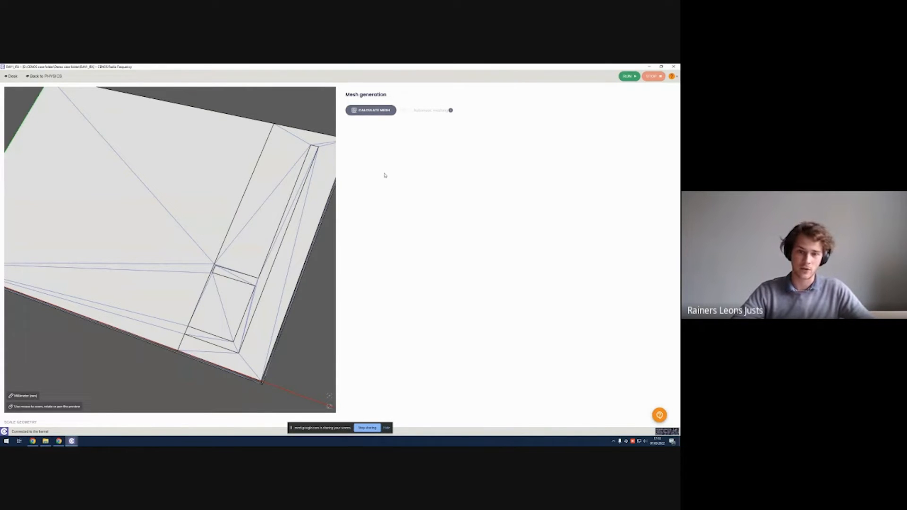
pyautogui.click(371, 110)
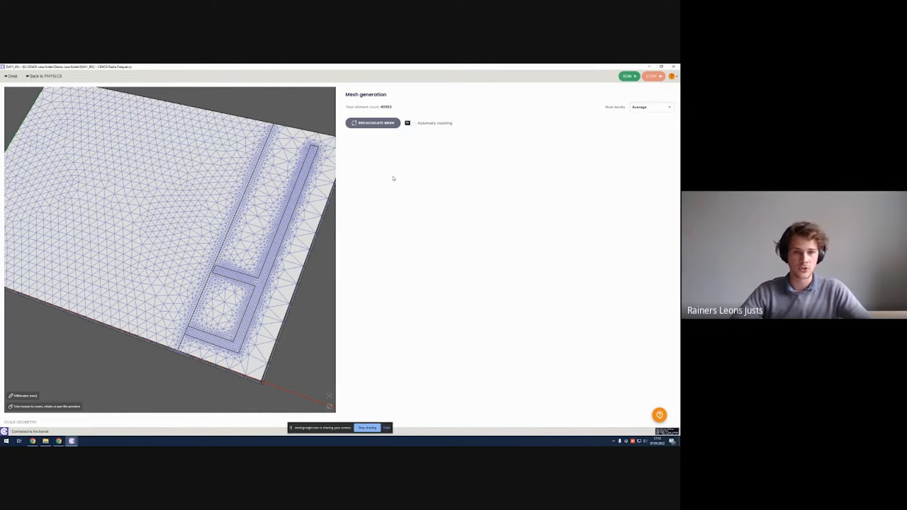
# Examine the generated mesh around the antenna trace, the ground edge and the rest of the board surface
pyautogui.scroll(-1, 296, 216)
pyautogui.scroll(-1, 298, 222)
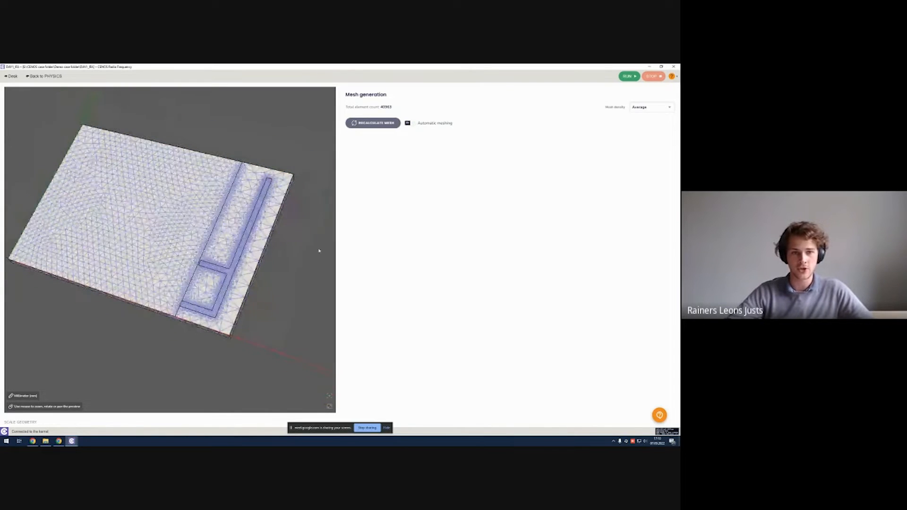
pyautogui.scroll(1, 301, 265)
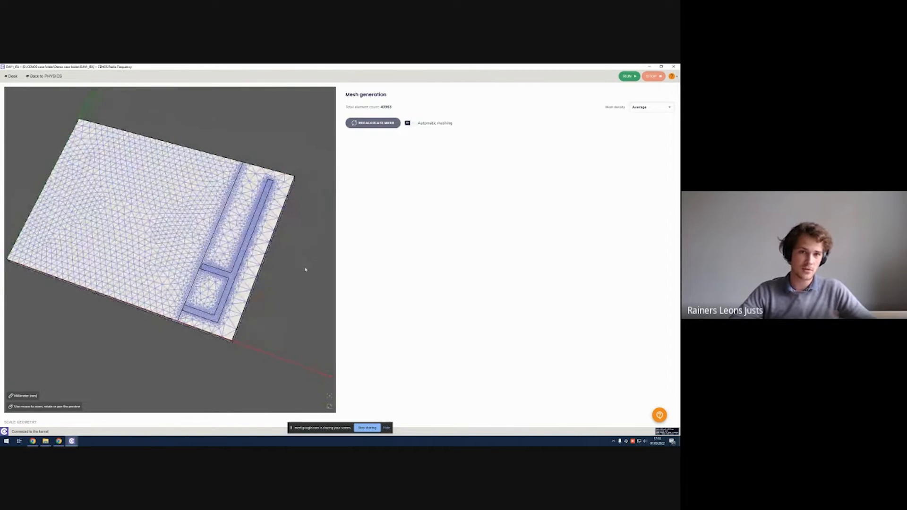
pyautogui.scroll(1, 295, 261)
pyautogui.moveTo(294, 263); pyautogui.dragTo(314, 265)
pyautogui.moveTo(244, 294); pyautogui.dragTo(246, 306)
pyautogui.moveTo(268, 288); pyautogui.dragTo(250, 266, button='right')
pyautogui.moveTo(253, 263); pyautogui.dragTo(239, 258)
pyautogui.scroll(2, 240, 258)
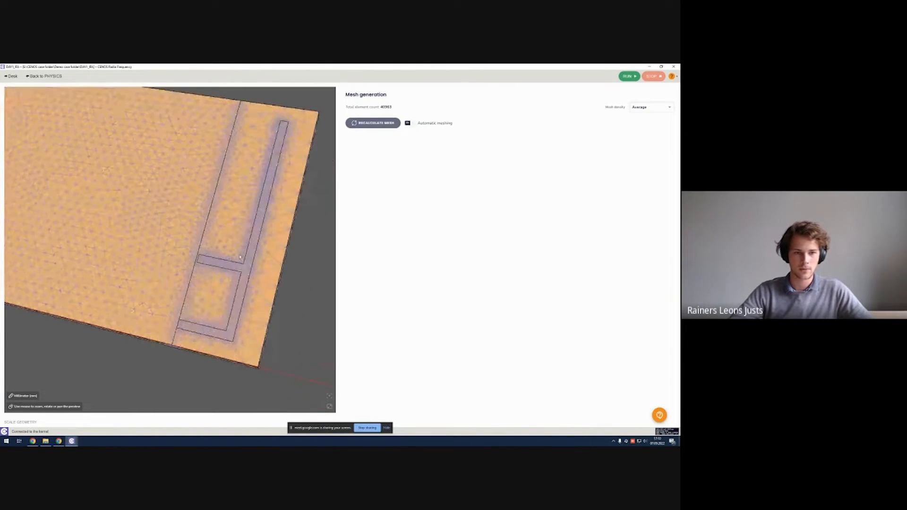
pyautogui.scroll(2, 240, 257)
pyautogui.moveTo(240, 257); pyautogui.dragTo(193, 273, button='right')
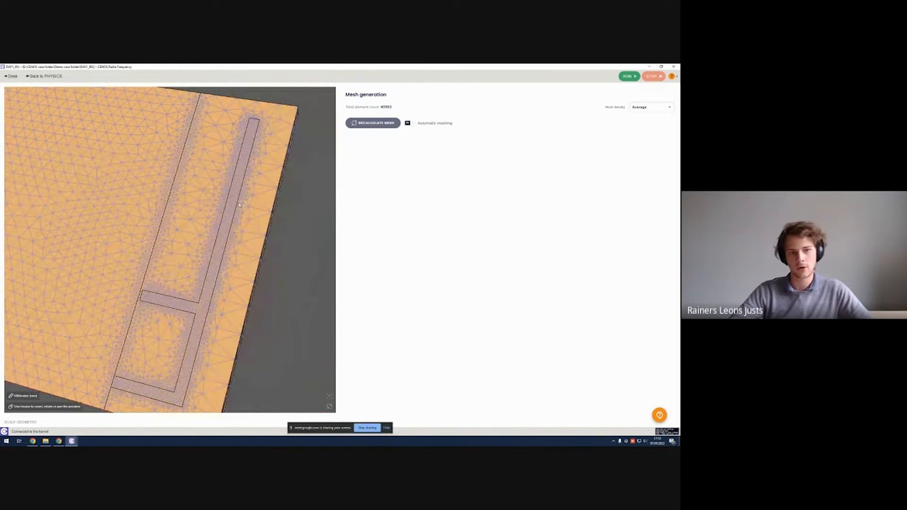
pyautogui.scroll(-2, 245, 211)
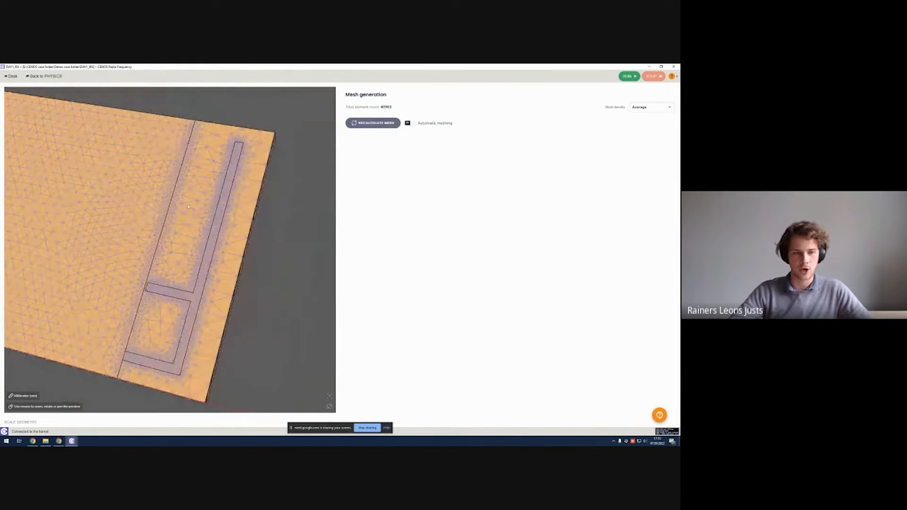
pyautogui.moveTo(227, 203); pyautogui.dragTo(249, 198, button='right')
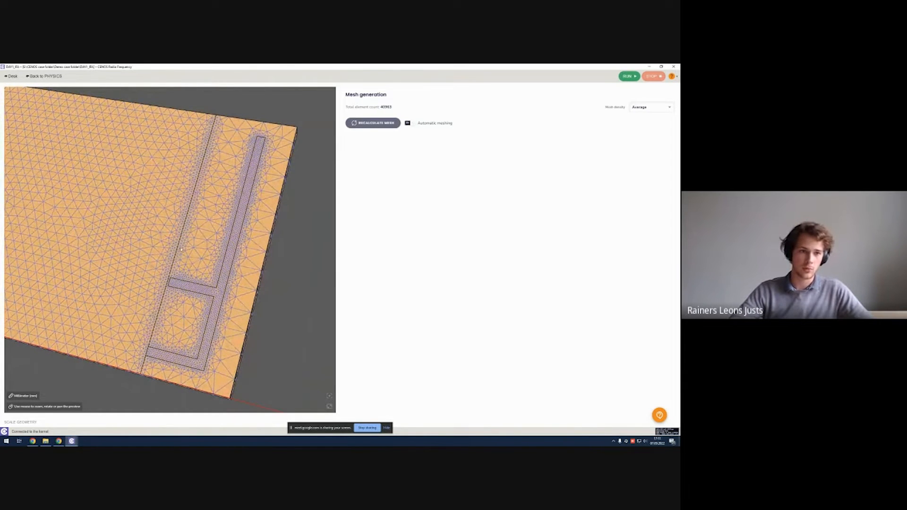
pyautogui.moveTo(180, 219); pyautogui.dragTo(230, 220, button='middle')
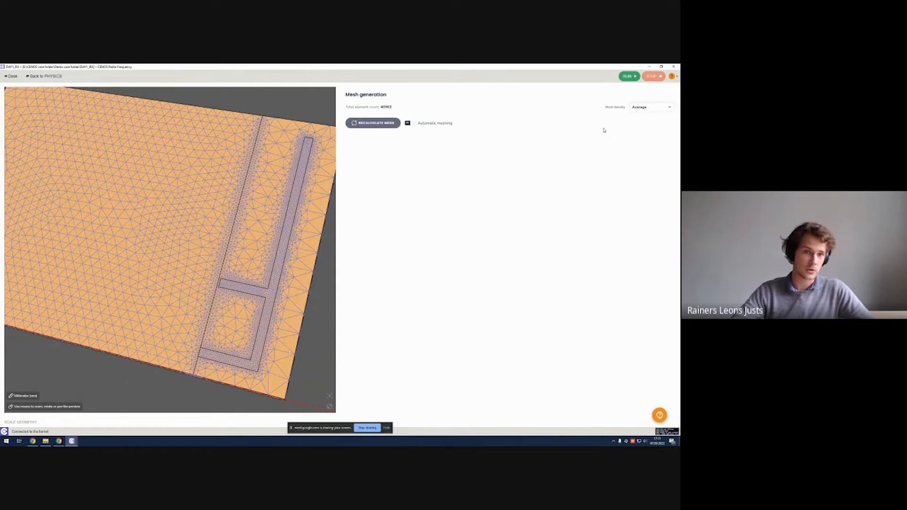
# Set the mesh density to Rough and recalculate the mesh
pyautogui.click(635, 110)
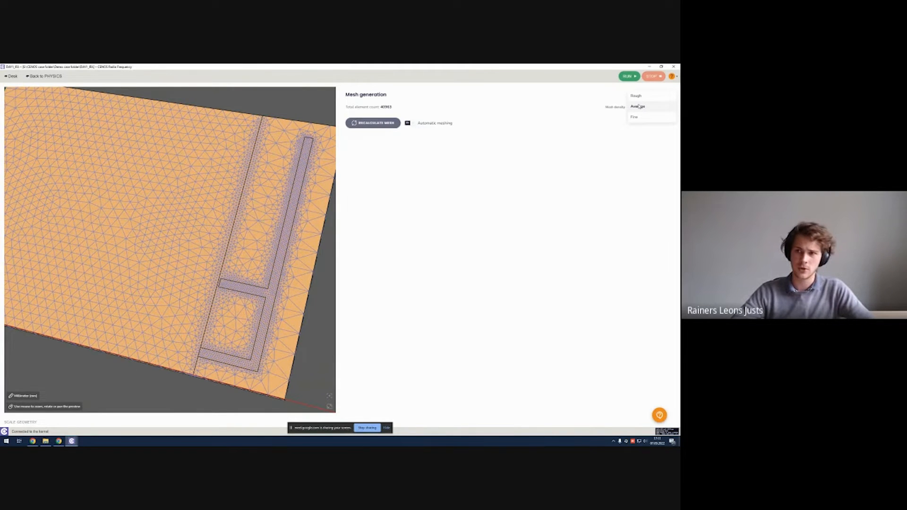
pyautogui.click(636, 95)
pyautogui.click(366, 122)
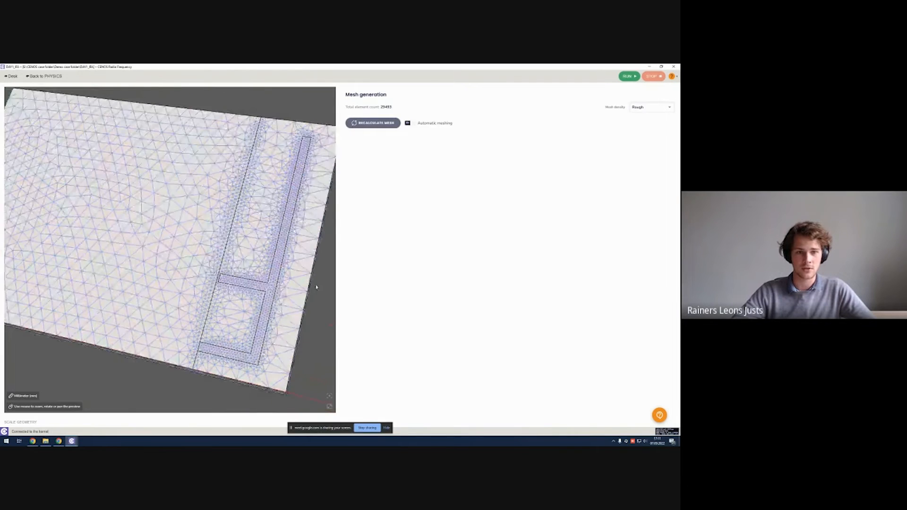
# Set the mesh density to Fine, recalculate and inspect the mesh around the antenna trace
pyautogui.click(651, 107)
pyautogui.click(639, 128)
pyautogui.click(381, 122)
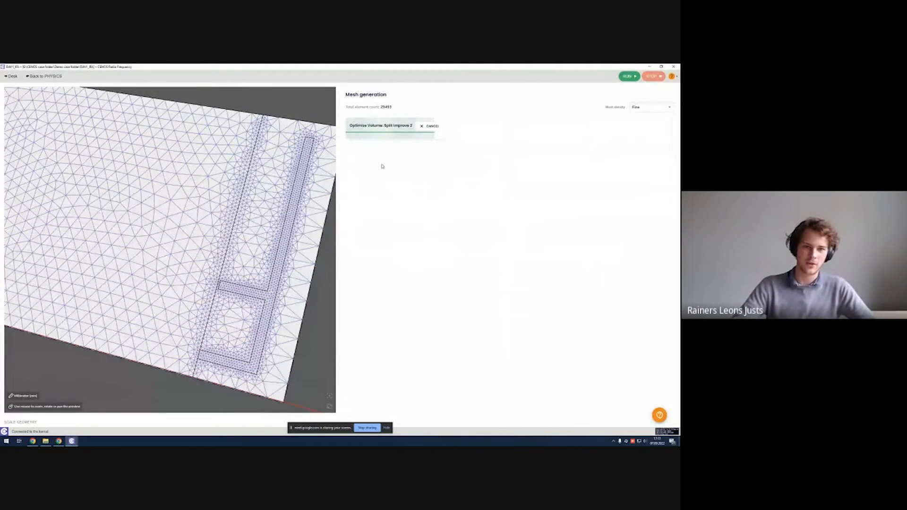
pyautogui.moveTo(316, 225); pyautogui.dragTo(292, 212)
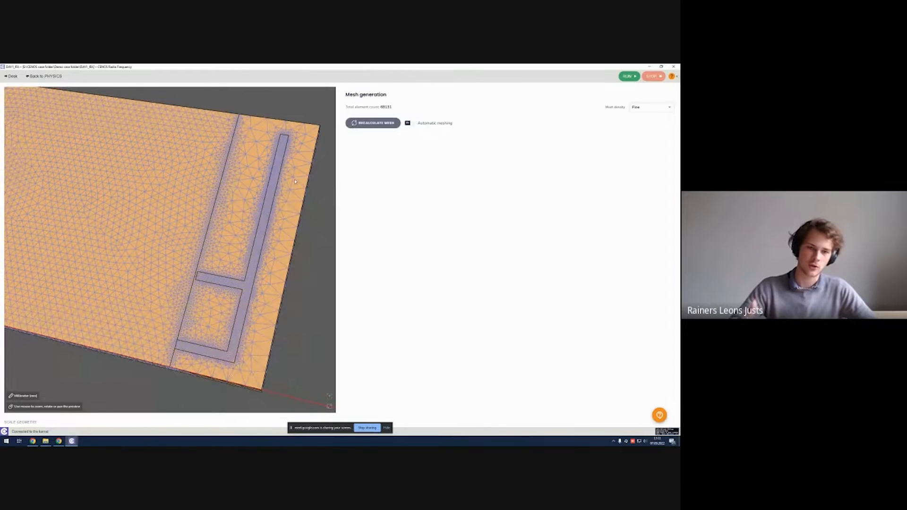
# Set the mesh density back to Average and recalculate the mesh
pyautogui.click(648, 108)
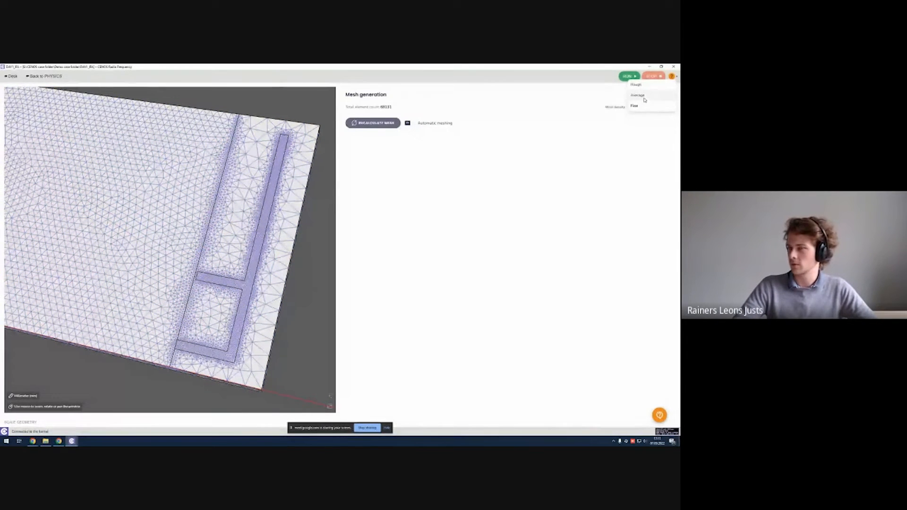
pyautogui.click(645, 98)
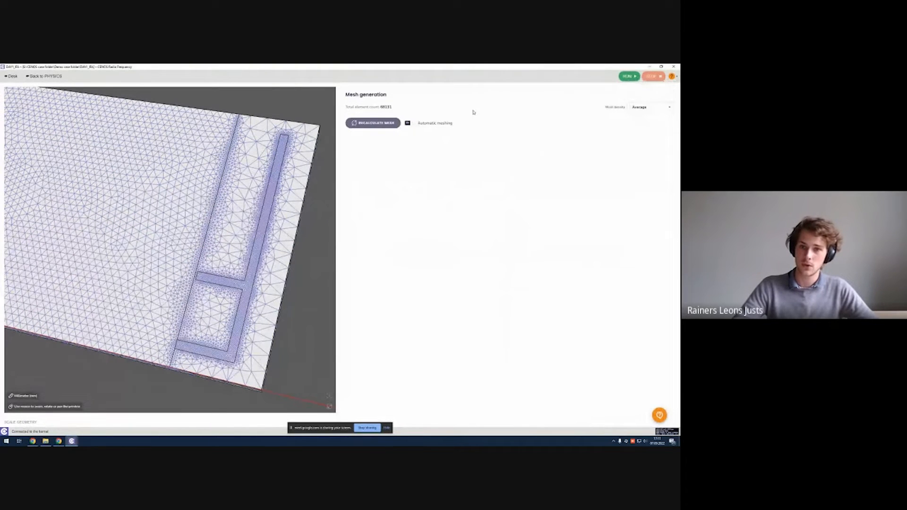
pyautogui.click(389, 124)
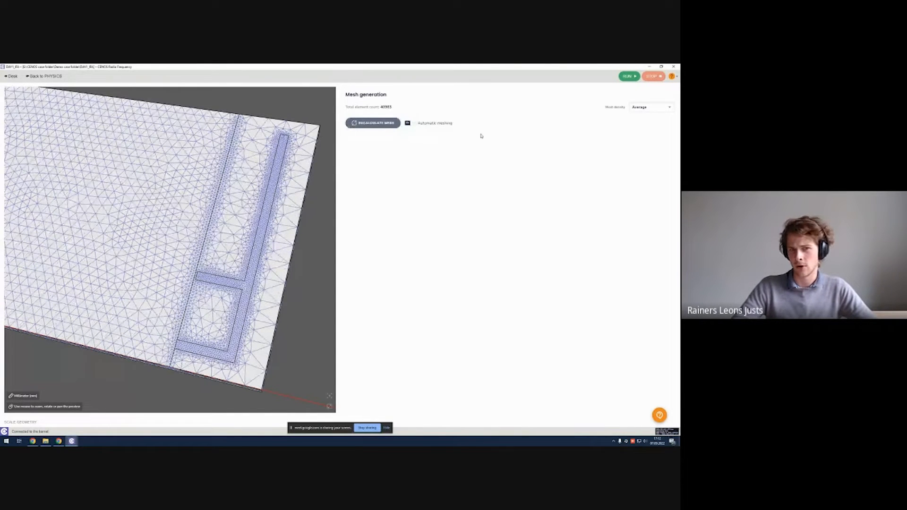
# Turn off automatic meshing to expose the manual mesh settings for each domain
pyautogui.scroll(-2, 250, 180)
pyautogui.moveTo(249, 180); pyautogui.dragTo(276, 184, button='middle')
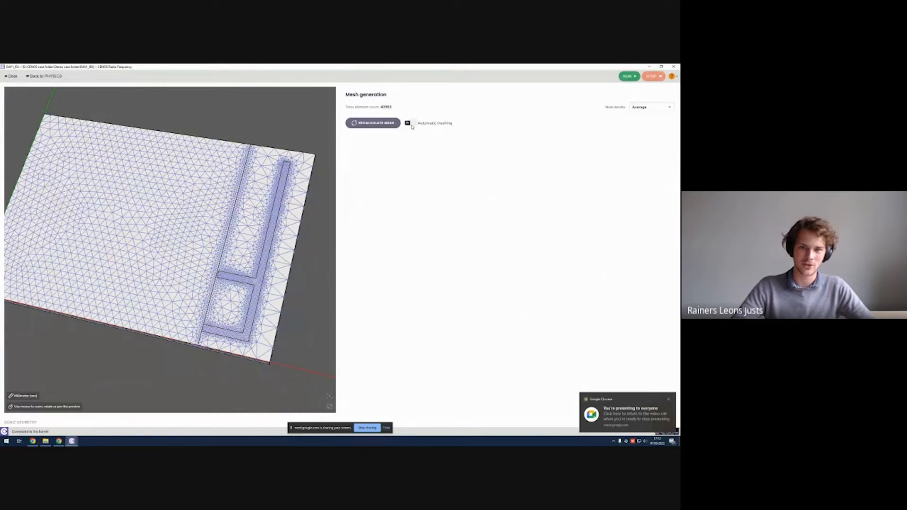
pyautogui.click(409, 124)
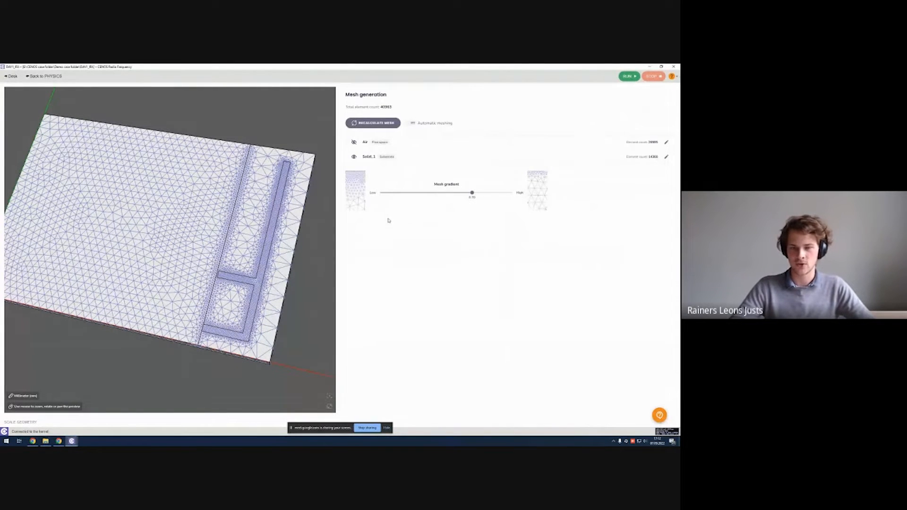
# Show the Air free-space mesh, hide it again and inspect the board's mesh
pyautogui.scroll(-3, 269, 235)
pyautogui.moveTo(269, 235); pyautogui.dragTo(196, 227)
pyautogui.click(354, 142)
pyautogui.scroll(-5, 225, 183)
pyautogui.scroll(5, 197, 207)
pyautogui.click(355, 143)
pyautogui.click(354, 142)
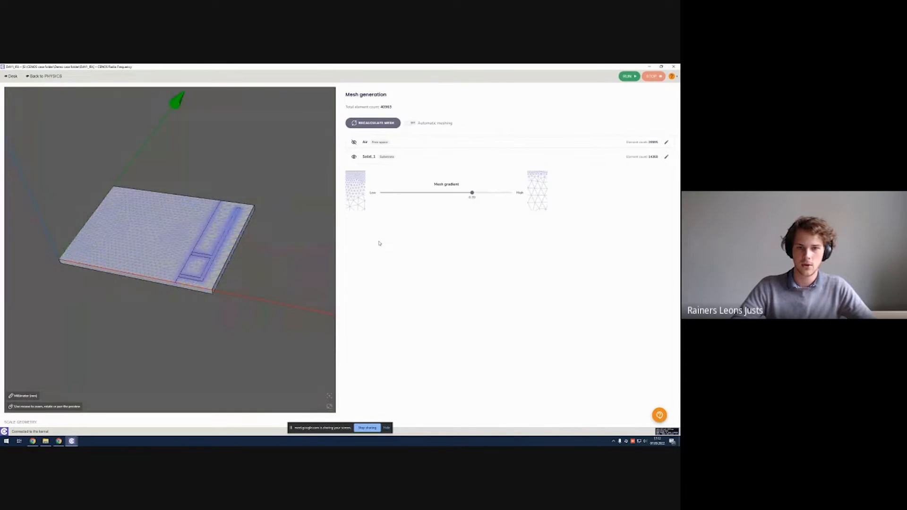
pyautogui.moveTo(208, 231); pyautogui.dragTo(222, 246)
pyautogui.scroll(4, 214, 258)
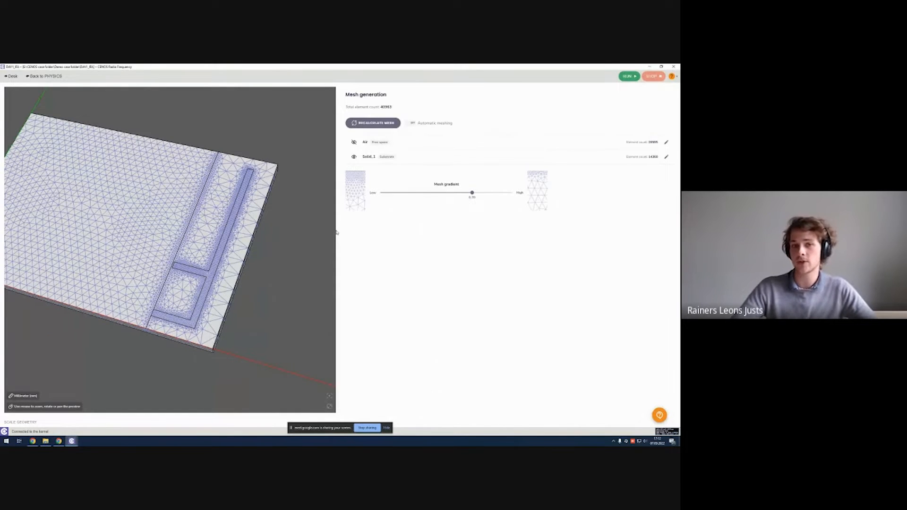
# Open the Solid_1 substrate's mesh settings and examine its element edge length and its face and edge submeshes
pyautogui.click(400, 161)
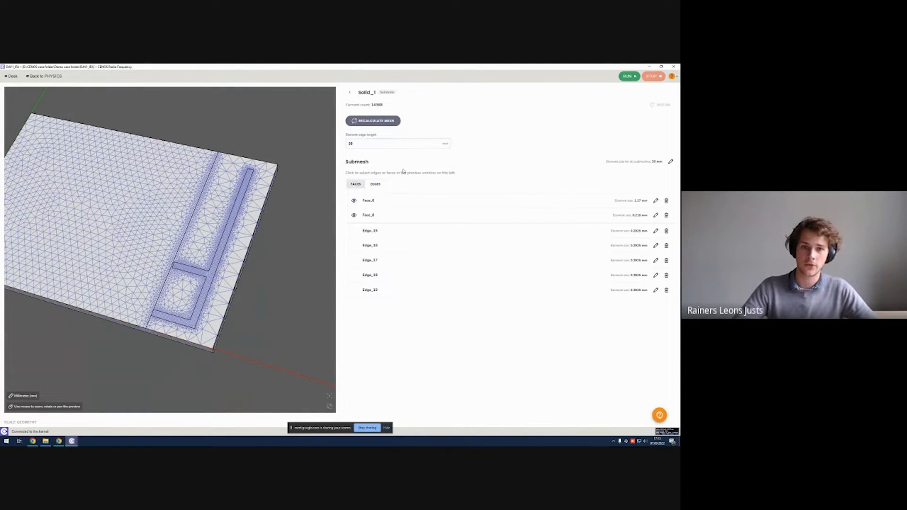
pyautogui.moveTo(204, 216); pyautogui.dragTo(224, 203)
pyautogui.click(398, 144)
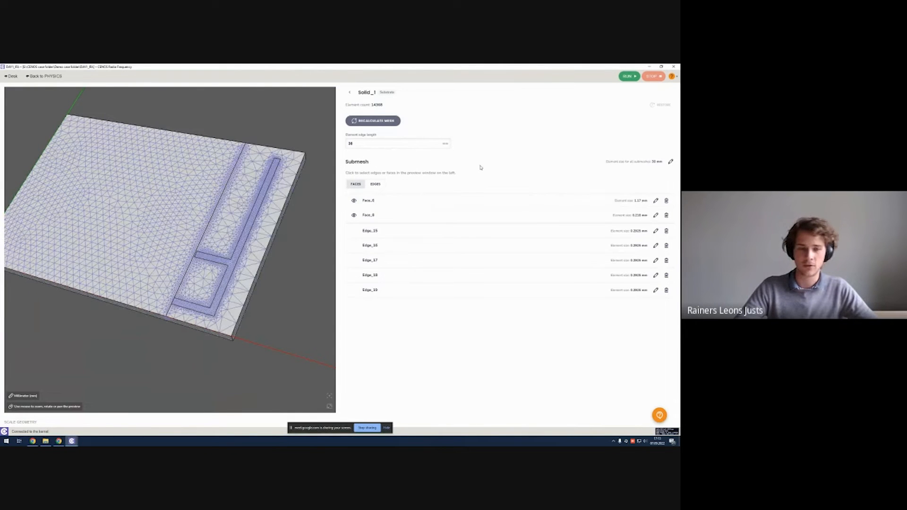
pyautogui.moveTo(156, 212); pyautogui.dragTo(144, 237)
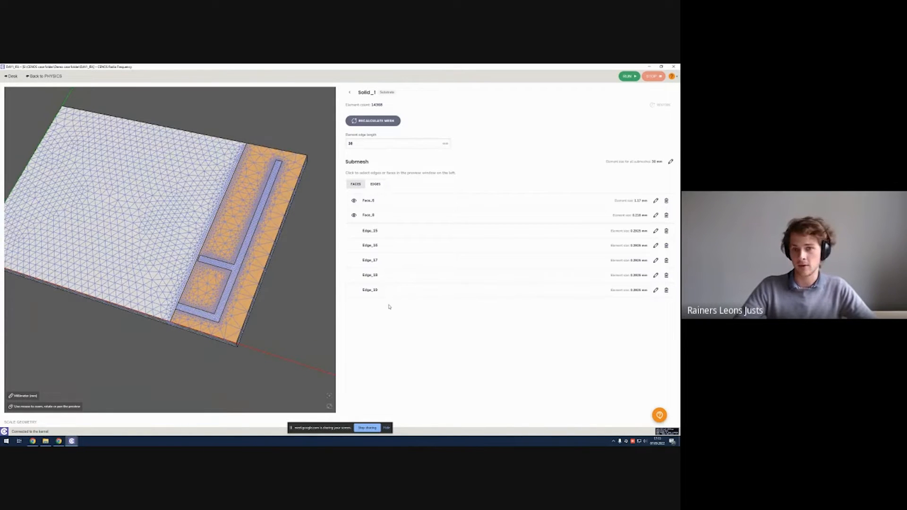
pyautogui.moveTo(291, 294); pyautogui.dragTo(270, 296, button='right')
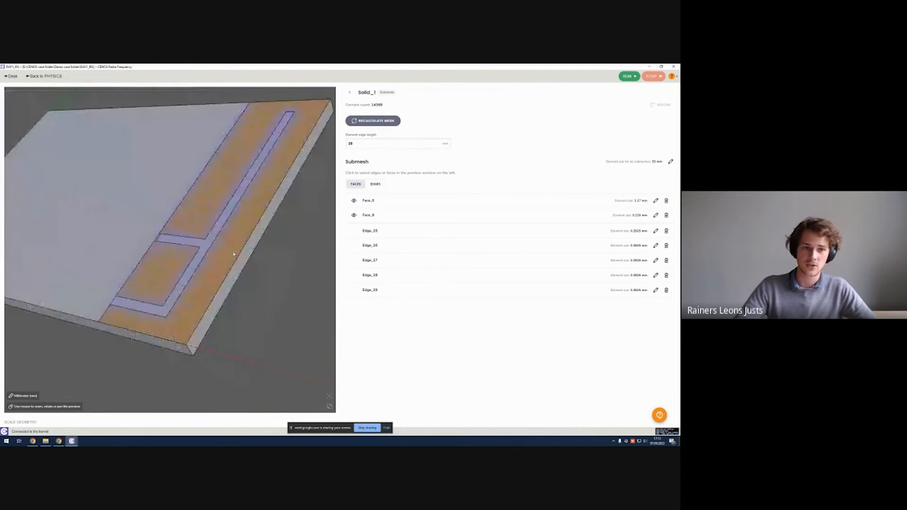
pyautogui.scroll(5, 260, 271)
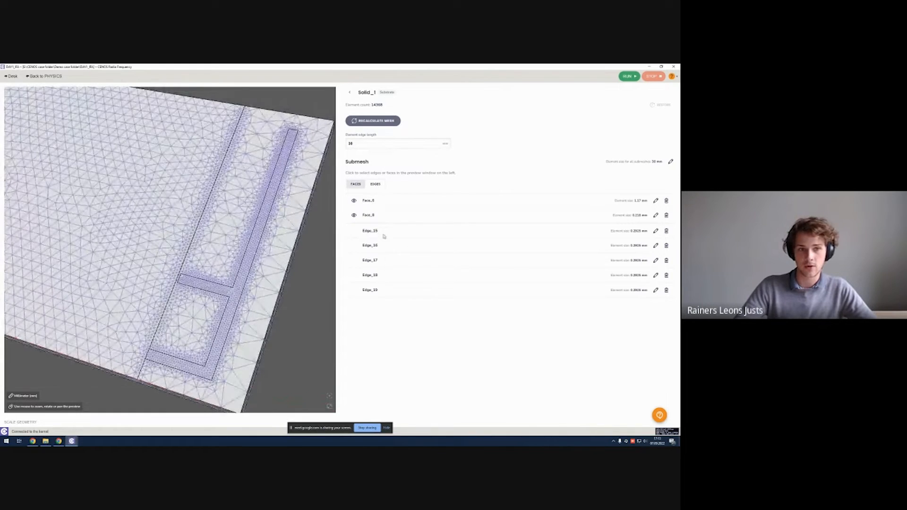
pyautogui.moveTo(316, 316); pyautogui.dragTo(240, 279)
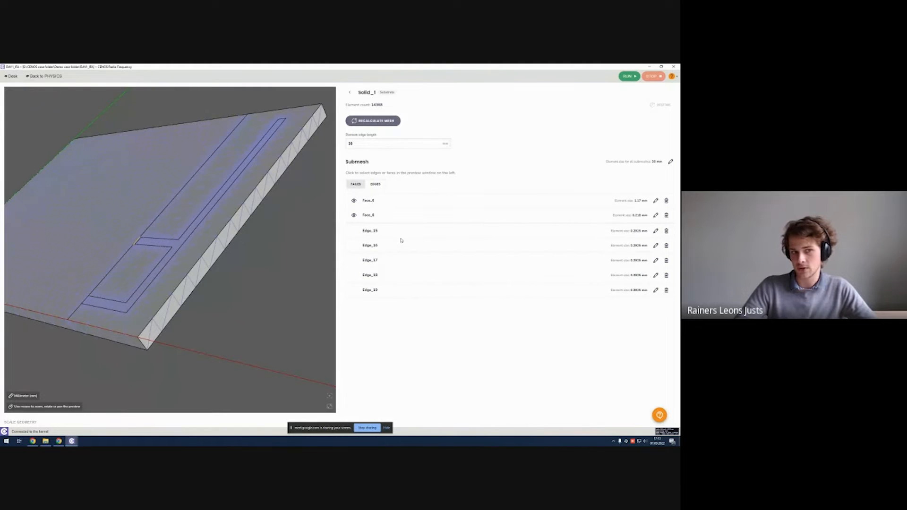
pyautogui.moveTo(259, 269); pyautogui.dragTo(299, 267)
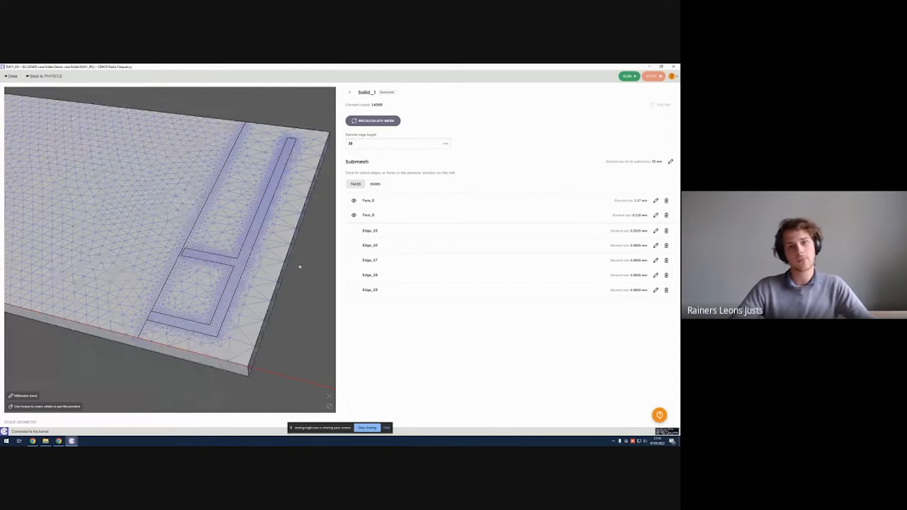
pyautogui.moveTo(300, 267); pyautogui.dragTo(299, 286)
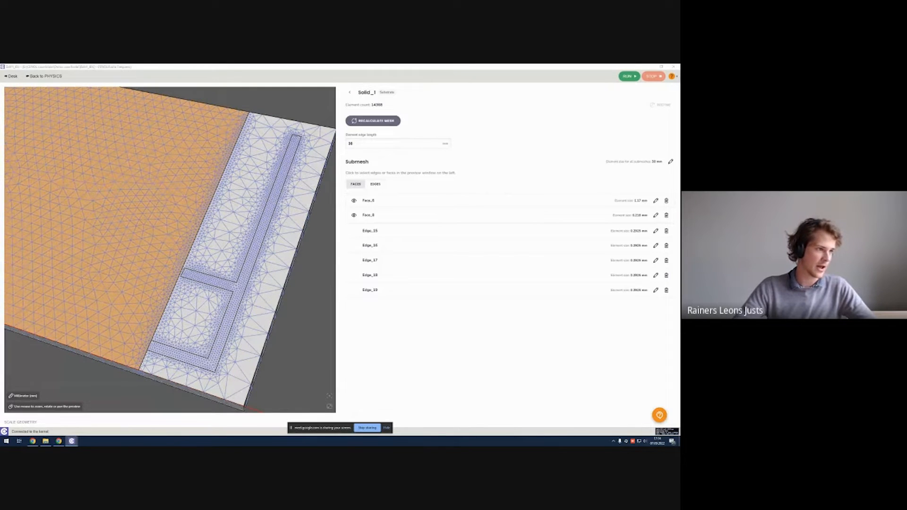
# Switch to the rough-mesh case, inspect its coarse mesh and open the Solid_1 substrate's mesh settings
pyautogui.moveTo(1, 265); pyautogui.dragTo(318, 66)
pyautogui.moveTo(248, 213)
pyautogui.mouseDown()
pyautogui.moveTo(234, 255)
pyautogui.moveTo(250, 234)
pyautogui.moveTo(243, 242)
pyautogui.moveTo(330, 314)
pyautogui.mouseUp()
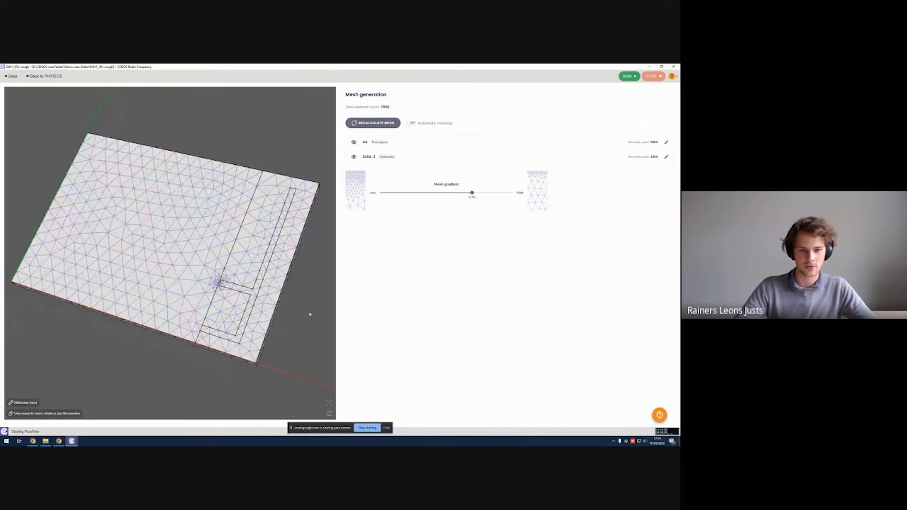
pyautogui.scroll(5, 310, 315)
pyautogui.scroll(-3, 295, 300)
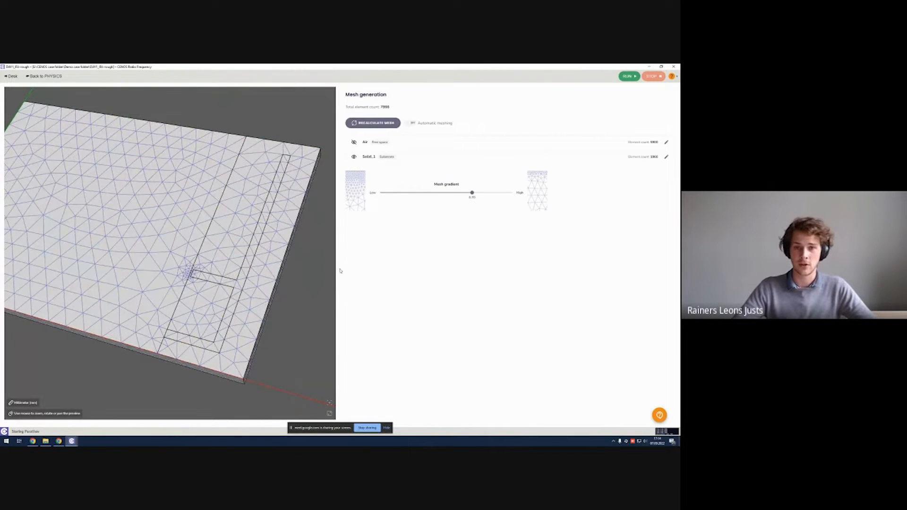
pyautogui.moveTo(283, 226); pyautogui.dragTo(329, 241)
pyautogui.click(407, 160)
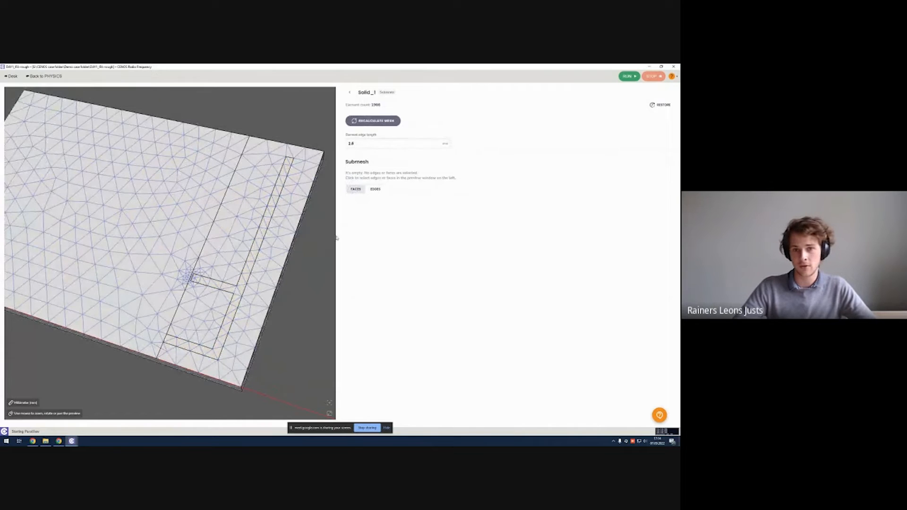
# Add the antenna trace face on the Solid_1 substrate as a face submesh
pyautogui.moveTo(328, 243)
pyautogui.mouseDown()
pyautogui.moveTo(312, 245)
pyautogui.moveTo(345, 253)
pyautogui.moveTo(332, 228)
pyautogui.moveTo(320, 257)
pyautogui.mouseUp()
pyautogui.click(382, 251)
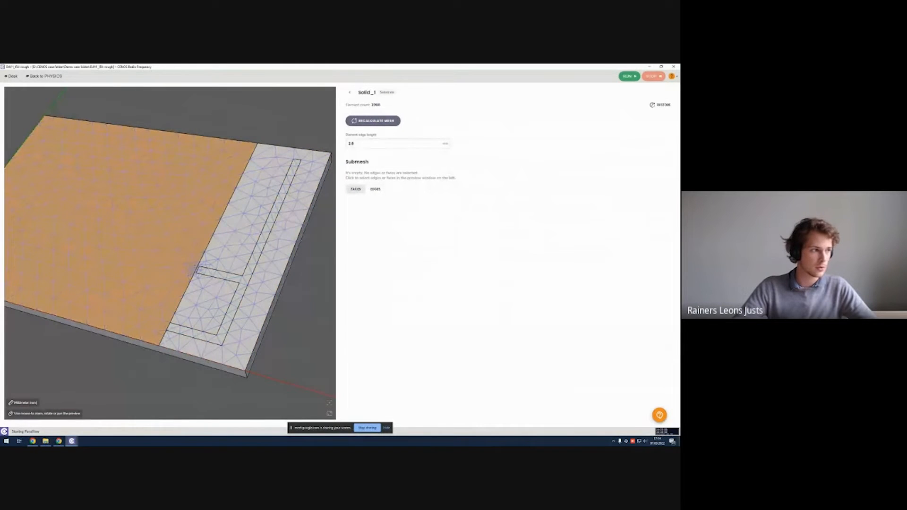
pyautogui.click(269, 235)
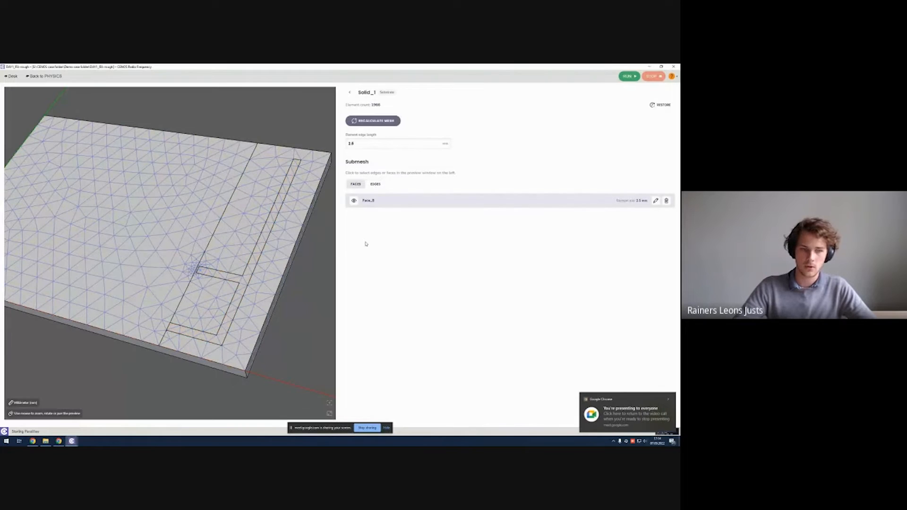
pyautogui.moveTo(327, 256); pyautogui.dragTo(316, 280)
pyautogui.moveTo(405, 200)
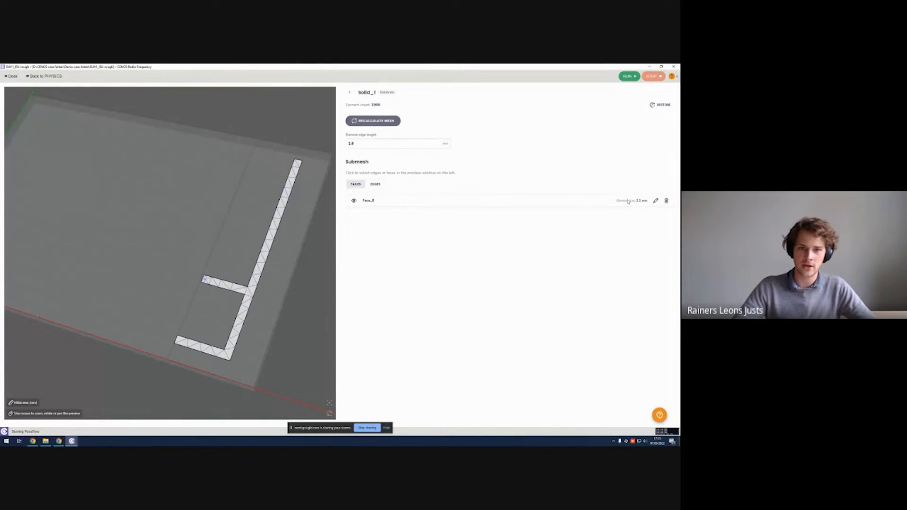
# Set the antenna trace face's element size to 1 mm and recalculate the mesh
pyautogui.click(656, 202)
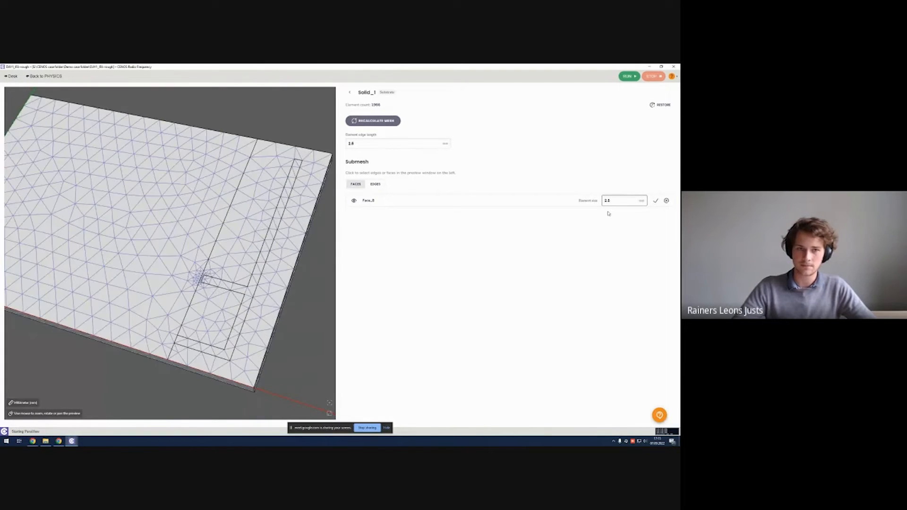
pyautogui.doubleClick(615, 202)
pyautogui.write('1')
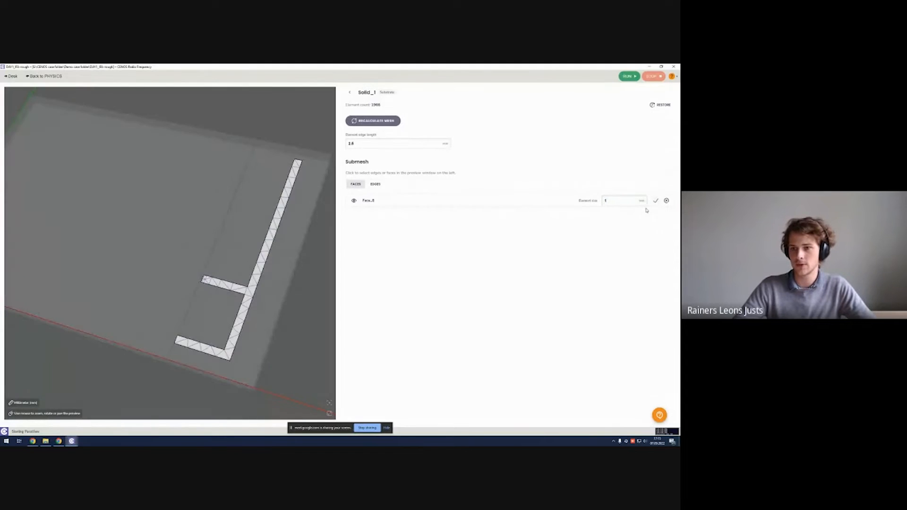
pyautogui.click(656, 200)
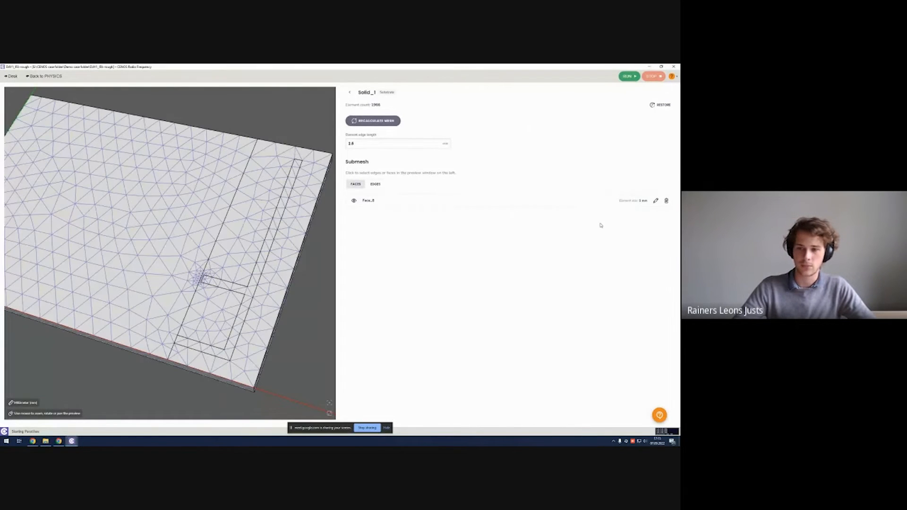
pyautogui.click(373, 121)
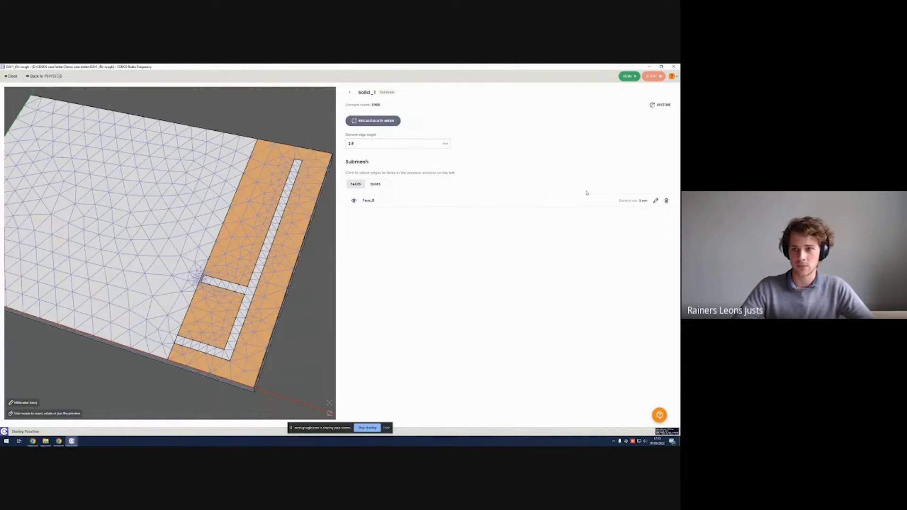
# Refine the antenna trace face's element size to 0.5 mm, recalculate the mesh and inspect it
pyautogui.click(656, 201)
pyautogui.moveTo(614, 202); pyautogui.dragTo(606, 201)
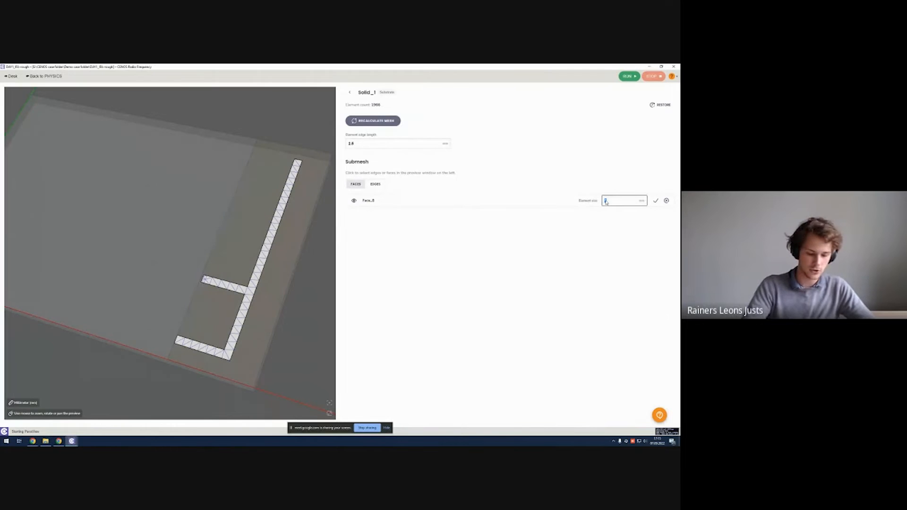
pyautogui.click(655, 201)
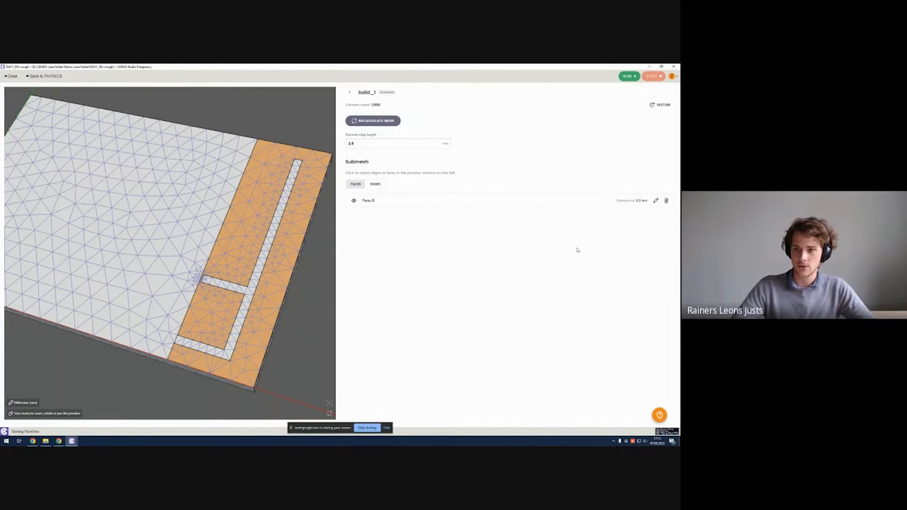
pyautogui.click(370, 121)
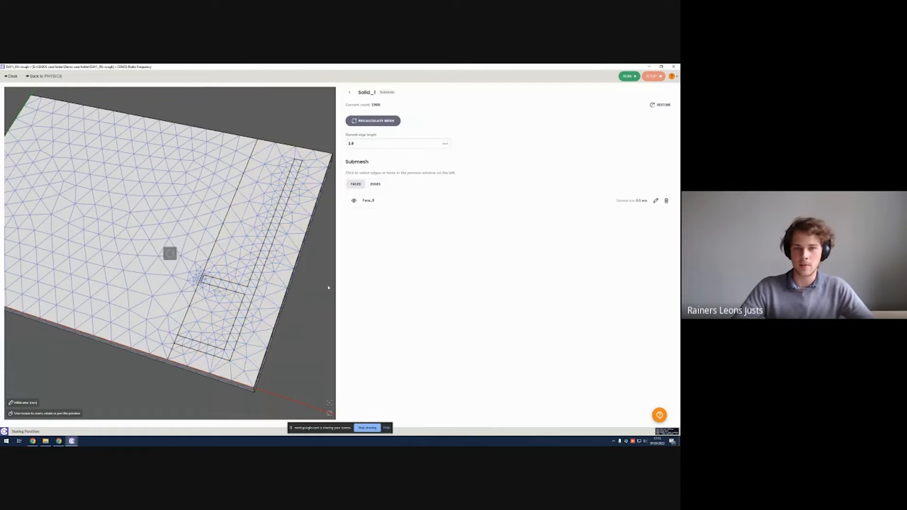
pyautogui.moveTo(320, 289); pyautogui.dragTo(315, 283)
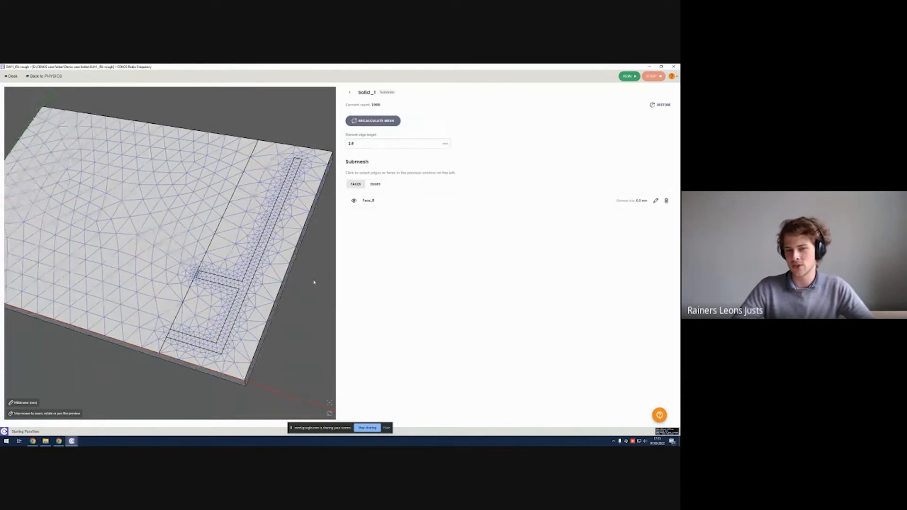
pyautogui.moveTo(315, 282); pyautogui.dragTo(305, 282, button='middle')
# Set the antenna trace face's element size to 0.2 mm and recalculate the mesh
pyautogui.click(656, 200)
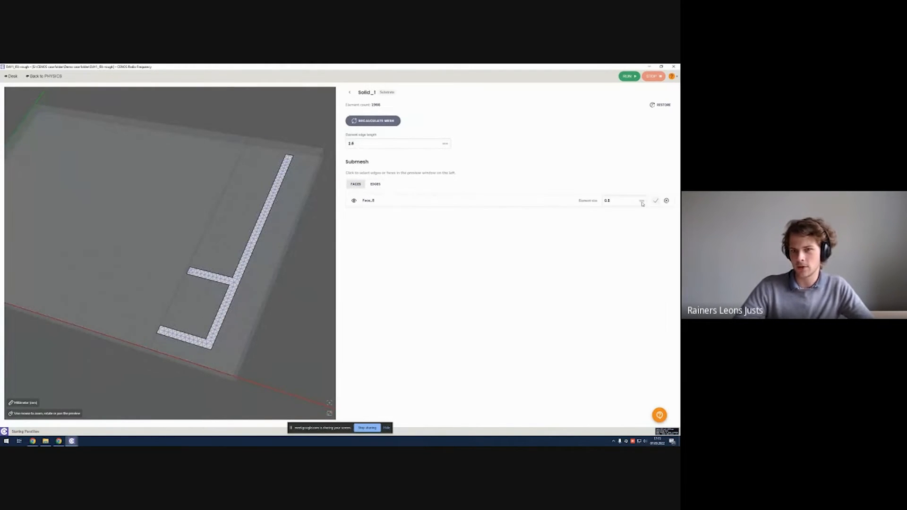
pyautogui.click(655, 201)
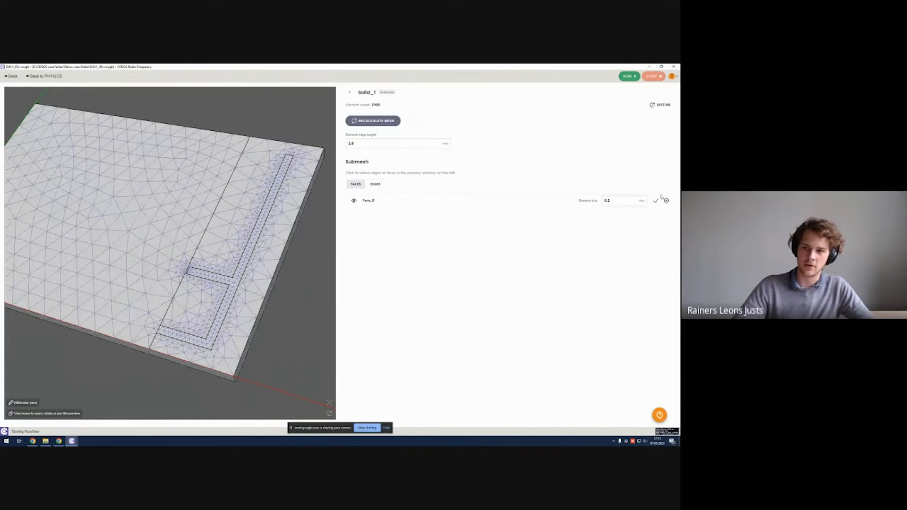
pyautogui.click(374, 121)
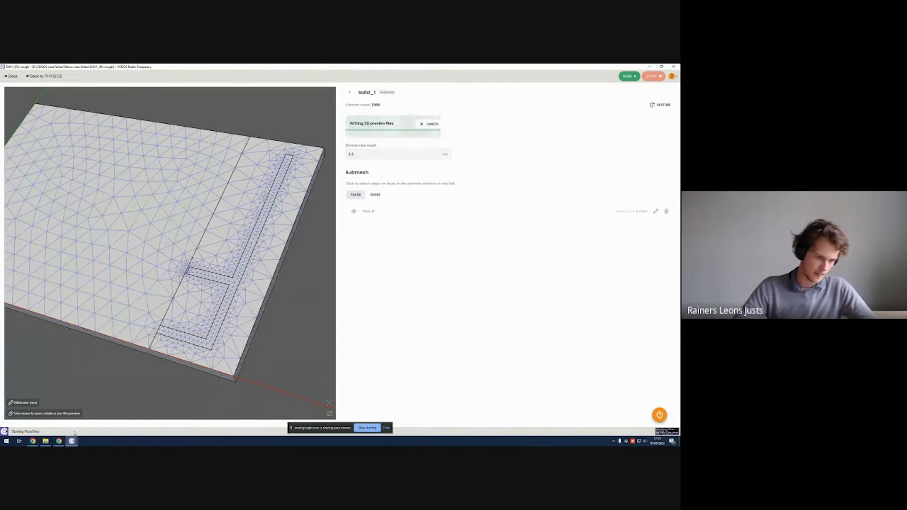
# Switch to the fine-mesh DAY1_IFA case and examine the mesh around the antenna trace for comparison
pyautogui.moveTo(72, 442)
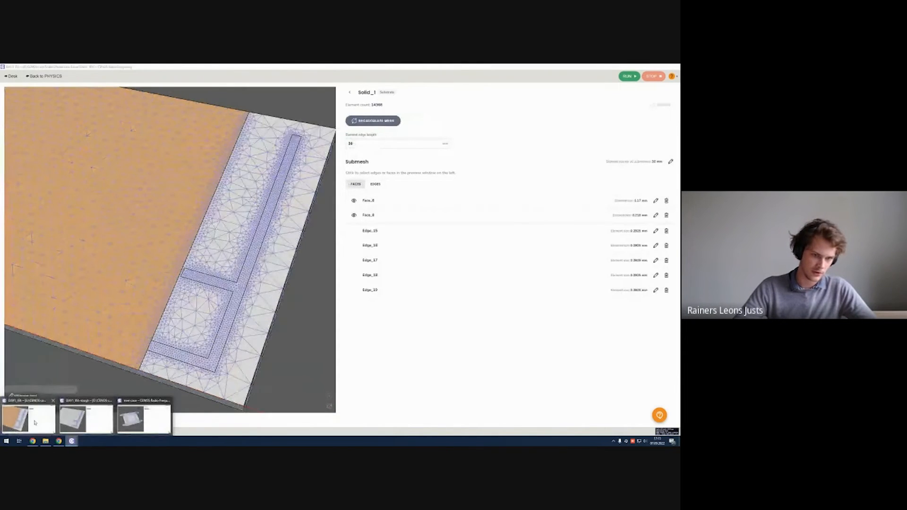
pyautogui.click(35, 423)
pyautogui.moveTo(294, 329); pyautogui.dragTo(308, 290)
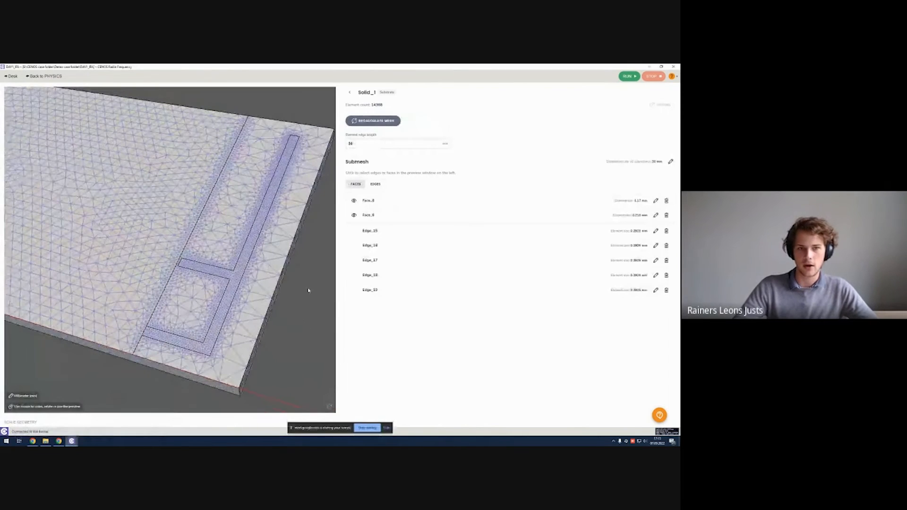
pyautogui.moveTo(416, 215)
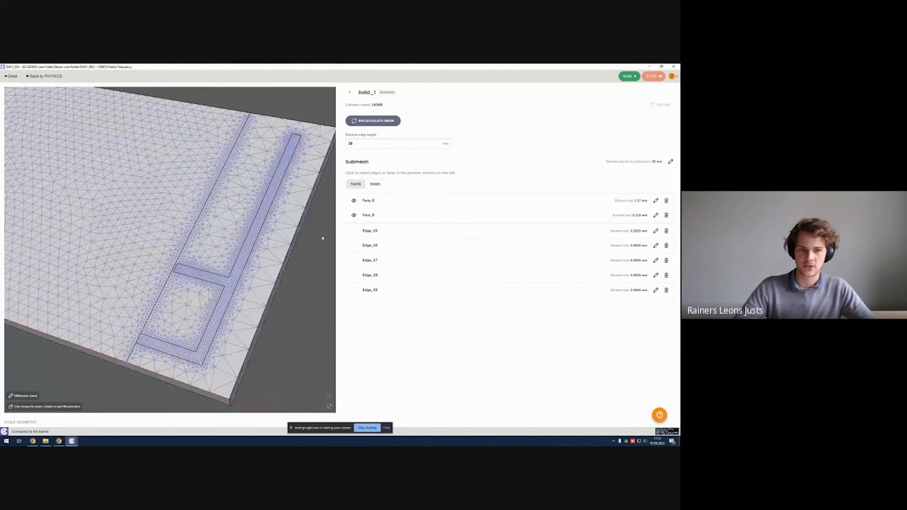
pyautogui.scroll(5, 323, 238)
# Set the antenna trace face's element size to 0.2 mm in this case, recalculate the mesh and inspect it
pyautogui.moveTo(649, 220)
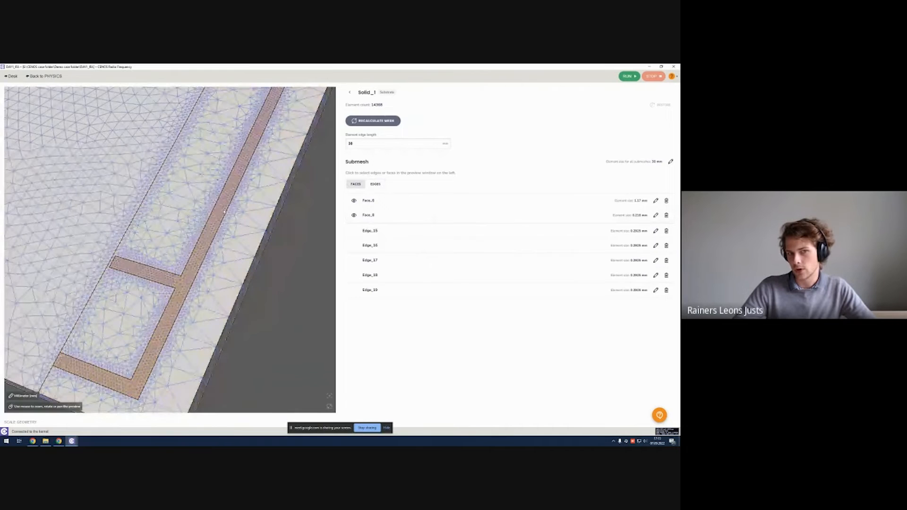
pyautogui.click(656, 215)
pyautogui.moveTo(615, 217); pyautogui.dragTo(609, 216)
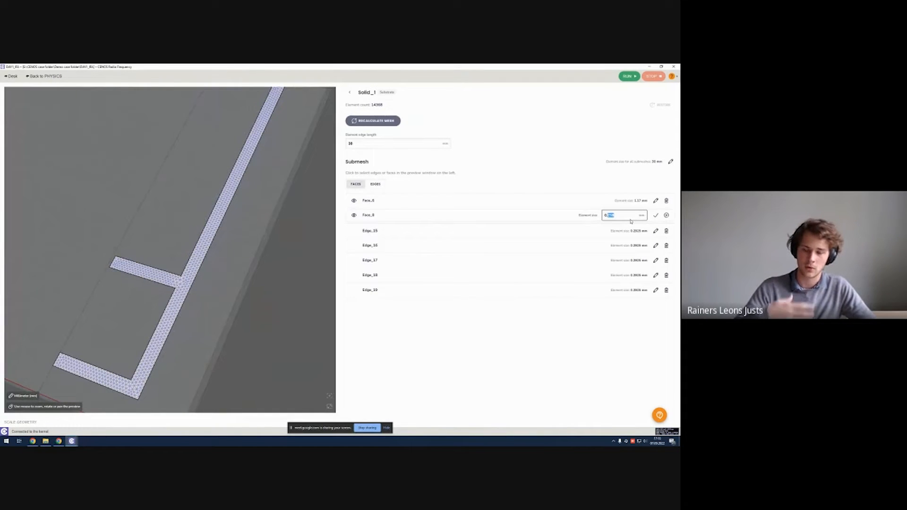
pyautogui.write('2')
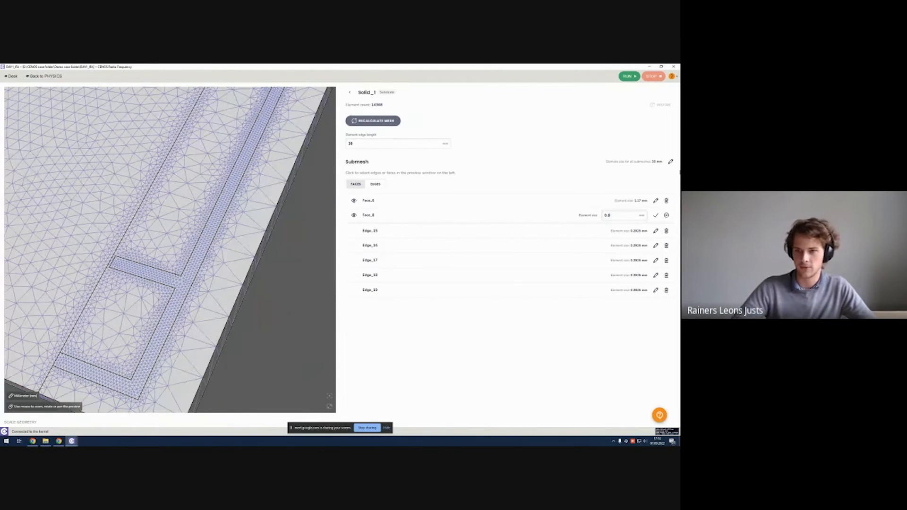
pyautogui.press('Return')
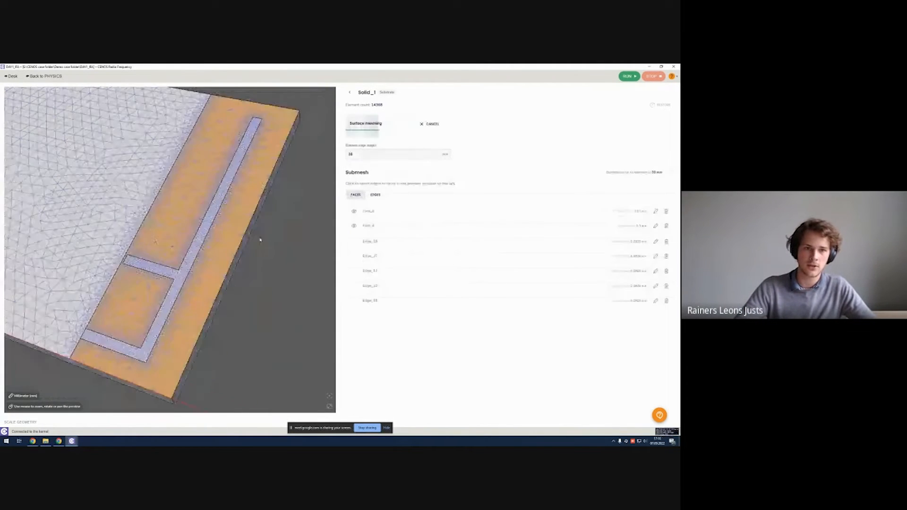
pyautogui.scroll(5, 242, 248)
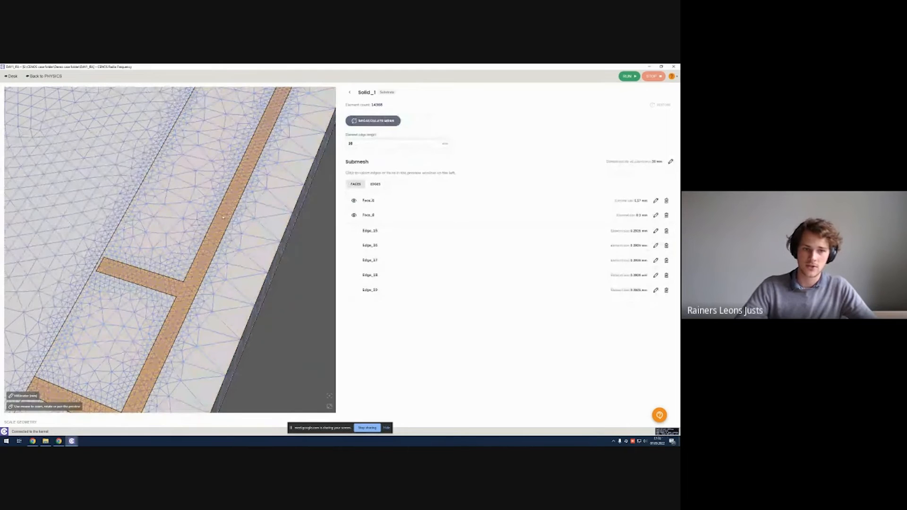
pyautogui.scroll(-5, 223, 217)
pyautogui.moveTo(225, 219); pyautogui.dragTo(170, 247)
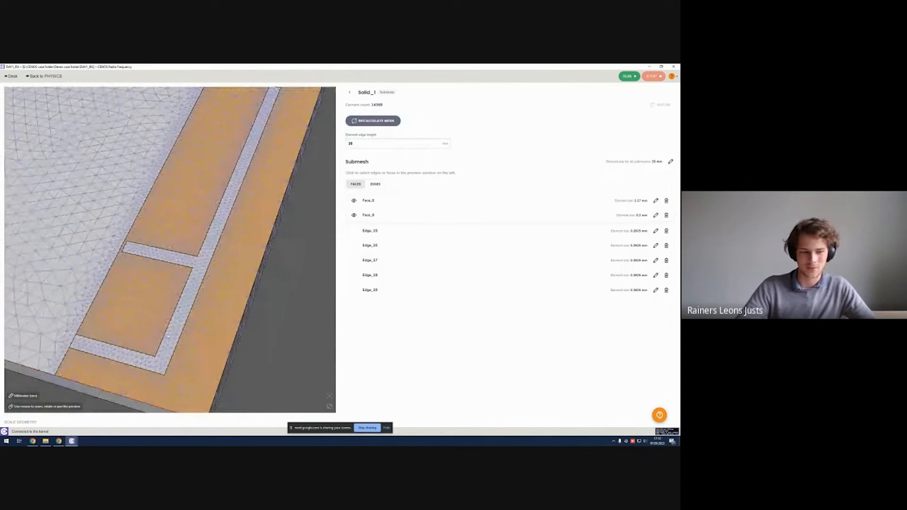
# Return to the rough-mesh case and inspect the refined mesh around the antenna trace
pyautogui.moveTo(71, 441)
pyautogui.click(79, 422)
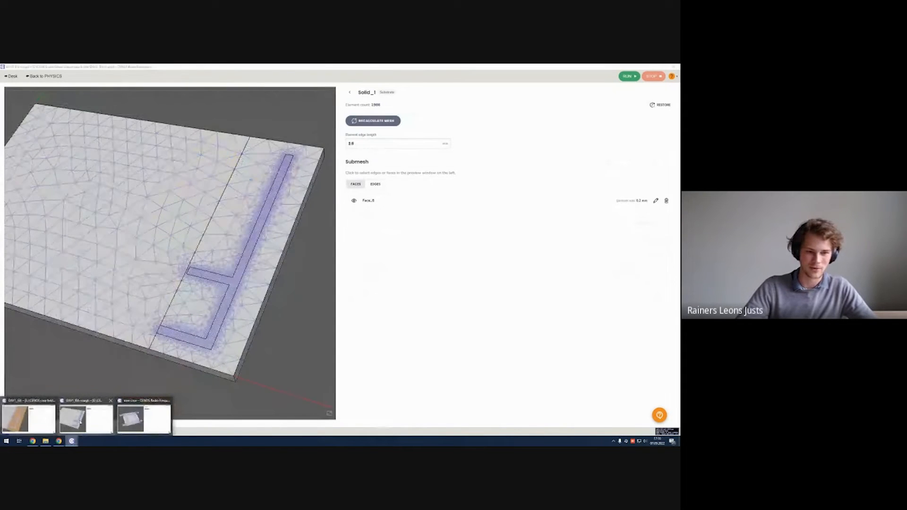
pyautogui.moveTo(276, 299); pyautogui.dragTo(259, 260)
pyautogui.scroll(3, 263, 274)
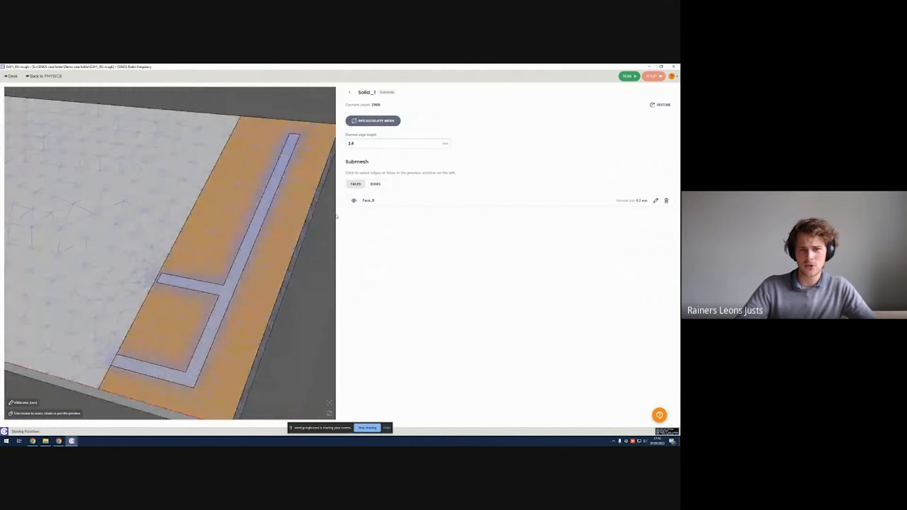
# Set the Solid_1 substrate's element edge length to 2 mm, recalculate the mesh and inspect the board
pyautogui.moveTo(357, 148); pyautogui.dragTo(351, 148)
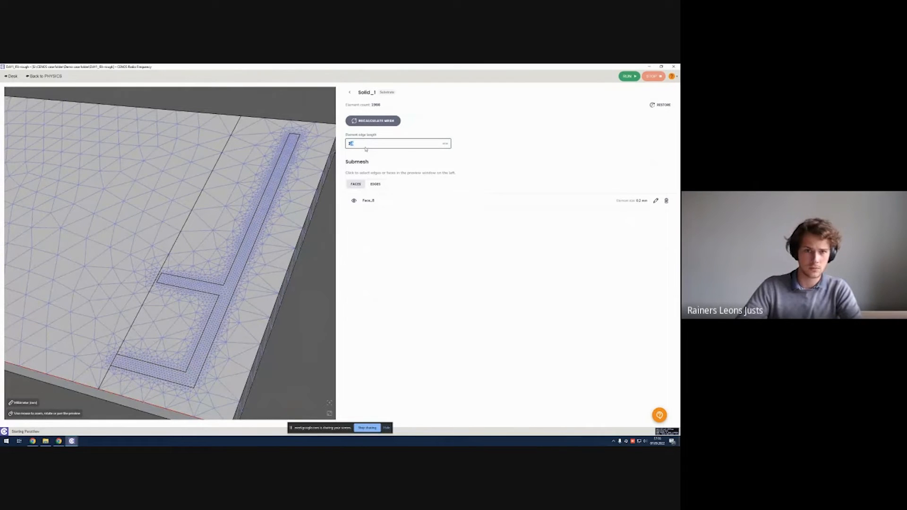
pyautogui.write('2')
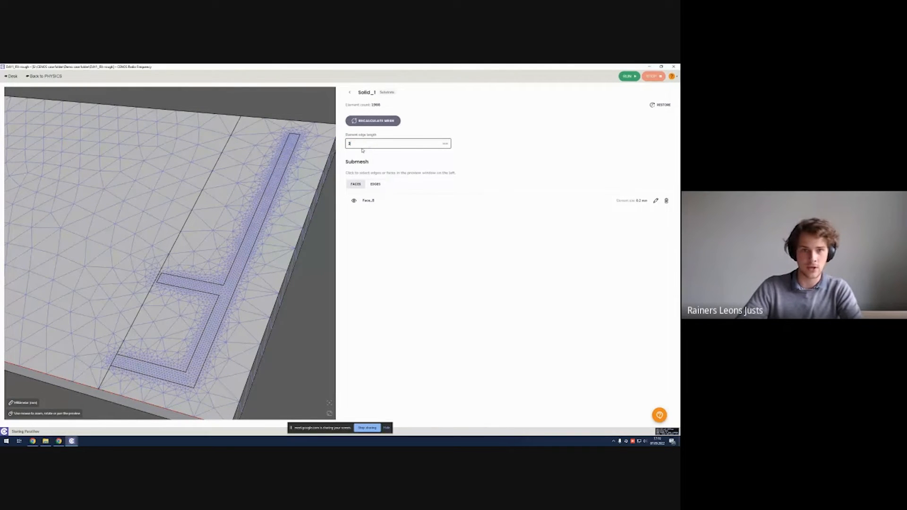
pyautogui.click(372, 122)
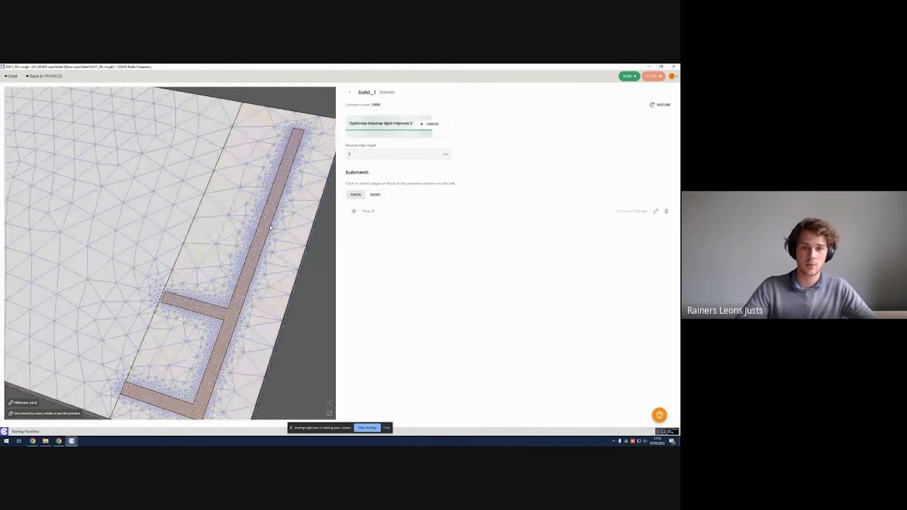
pyautogui.moveTo(226, 241); pyautogui.dragTo(273, 209, button='middle')
pyautogui.scroll(-3, 274, 215)
pyautogui.scroll(-1, 279, 226)
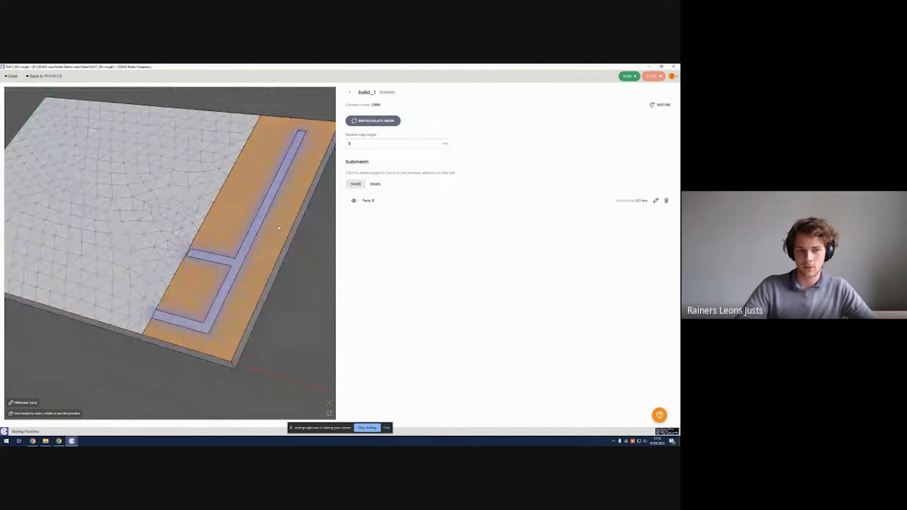
pyautogui.moveTo(279, 226); pyautogui.dragTo(274, 230)
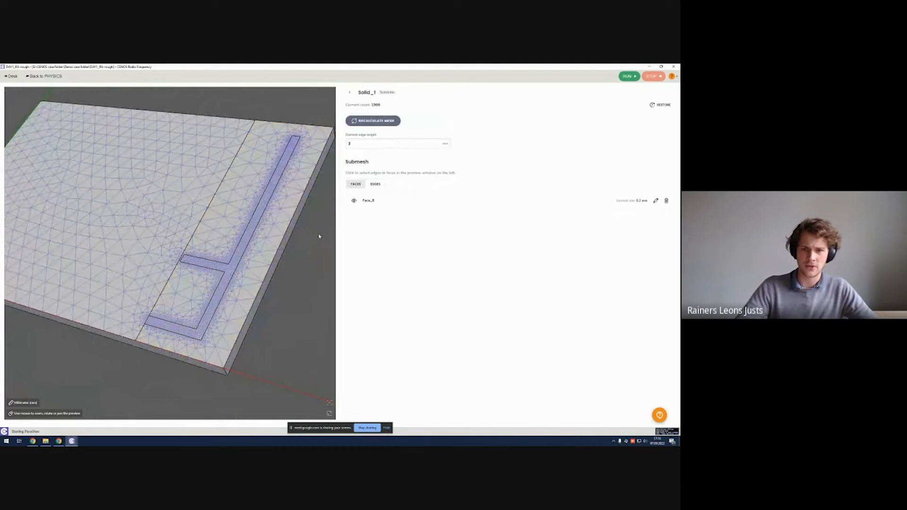
pyautogui.moveTo(319, 236); pyautogui.dragTo(382, 242)
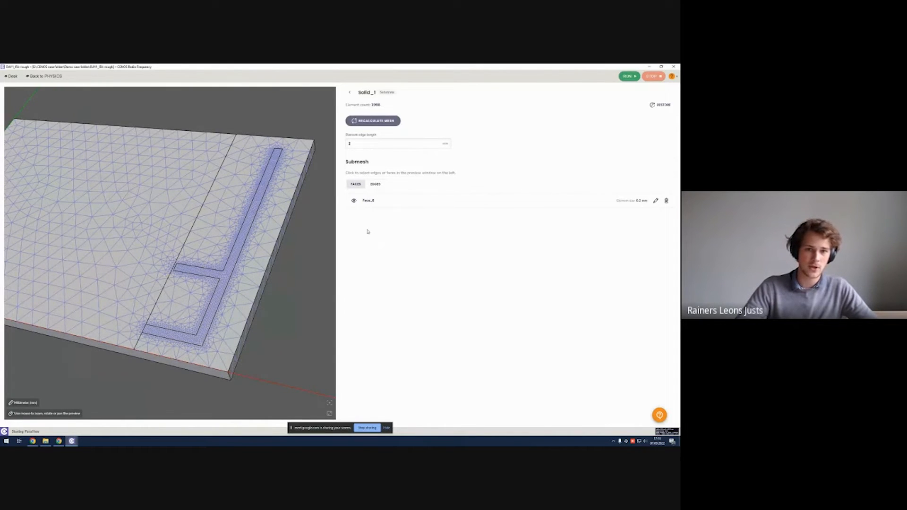
# Add the five edge segments along the boundary line beside the antenna trace to the Solid_1 submesh
pyautogui.click(380, 186)
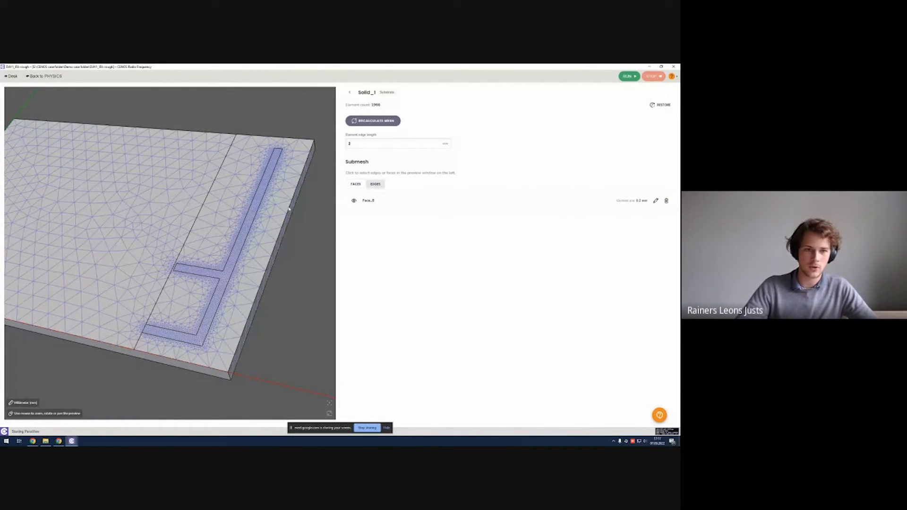
pyautogui.moveTo(215, 198); pyautogui.dragTo(196, 203)
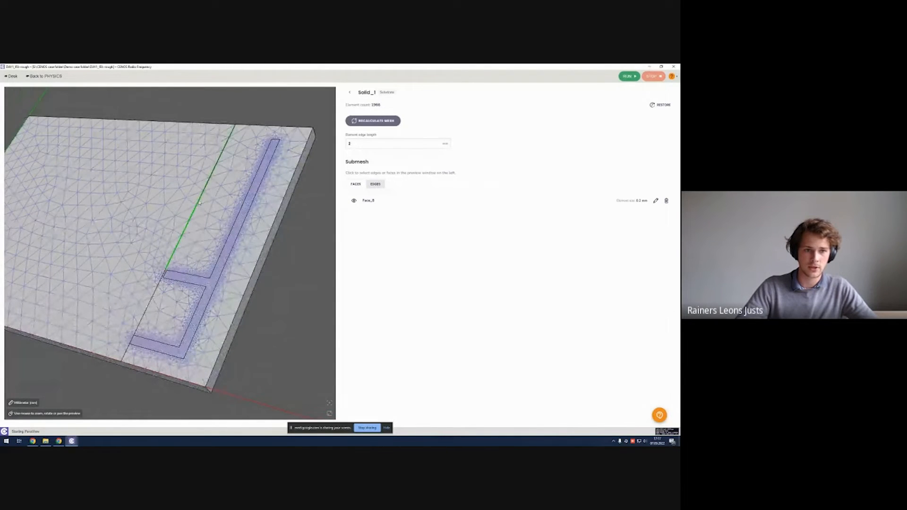
pyautogui.click(200, 203)
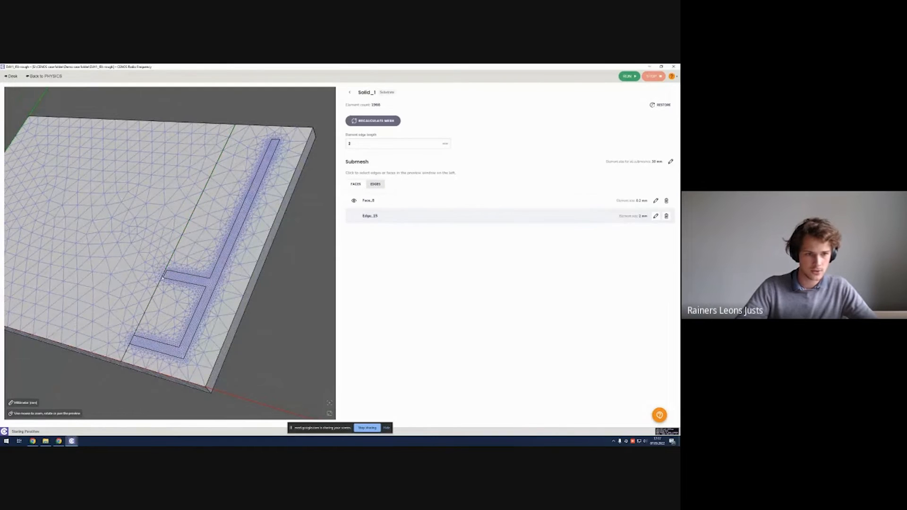
pyautogui.click(164, 274)
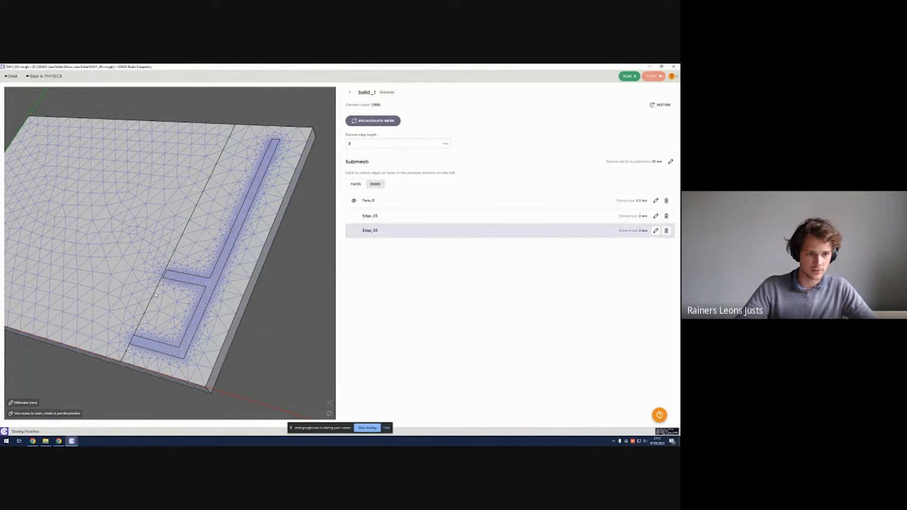
pyautogui.click(155, 295)
pyautogui.click(122, 359)
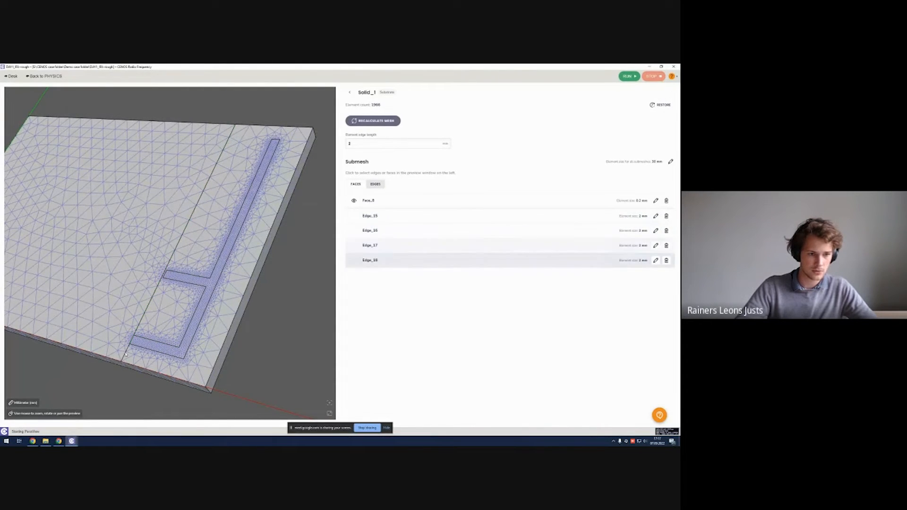
pyautogui.click(126, 352)
pyautogui.moveTo(283, 253); pyautogui.dragTo(255, 265)
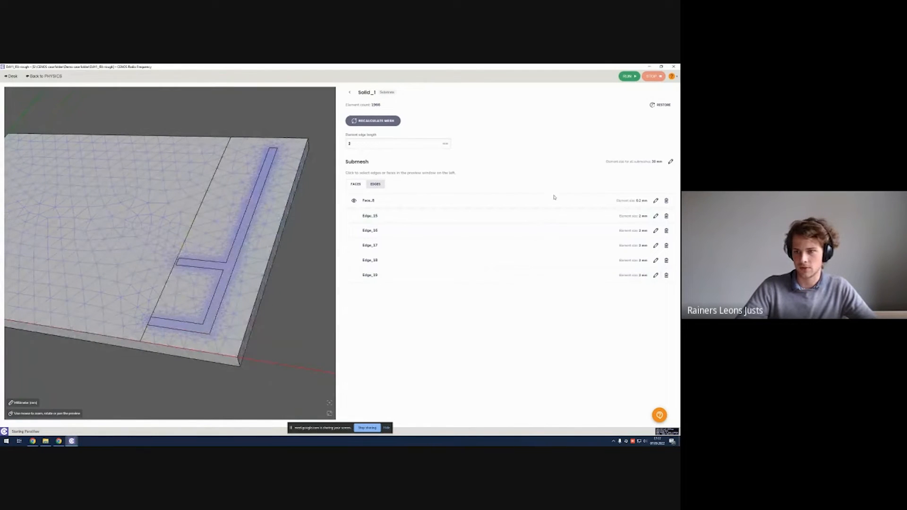
# Set the element size for all submeshes to 0.4 mm, recalculate the mesh and inspect the board
pyautogui.moveTo(648, 217); pyautogui.dragTo(634, 218)
pyautogui.click(634, 218)
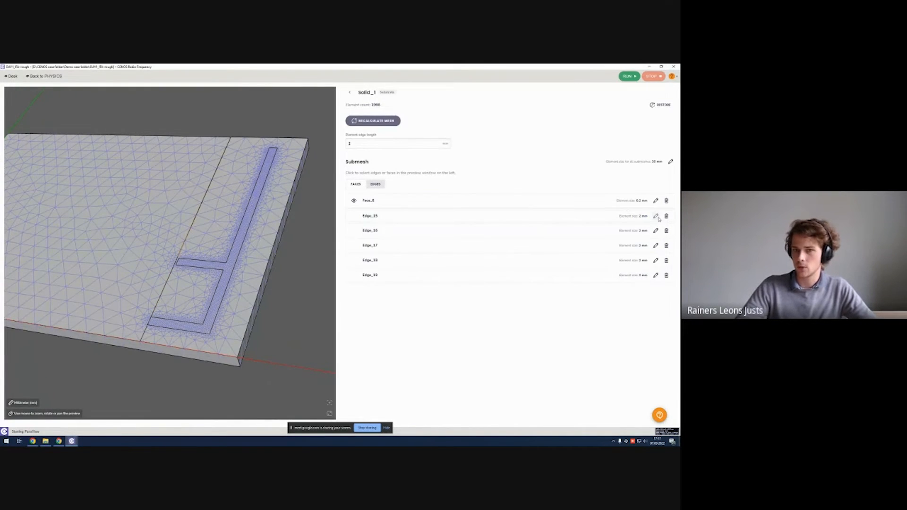
pyautogui.click(670, 164)
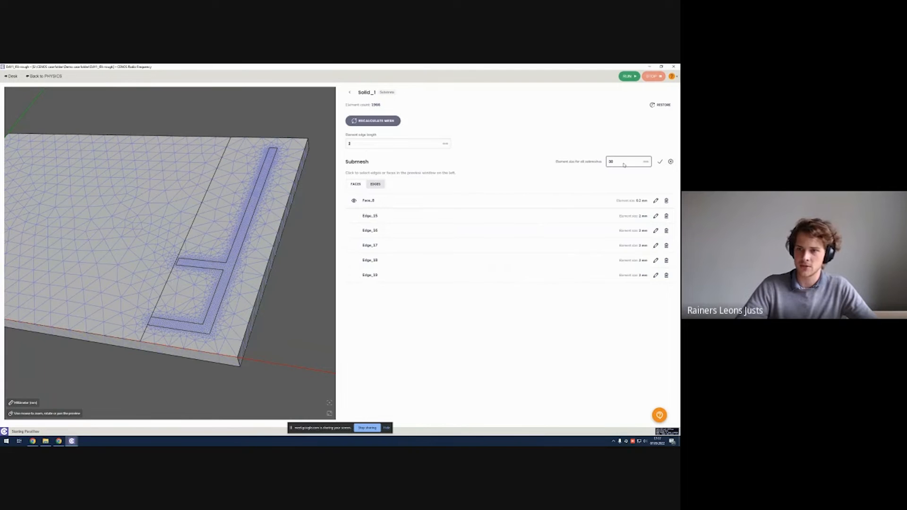
pyautogui.write('0.4')
pyautogui.press('Return')
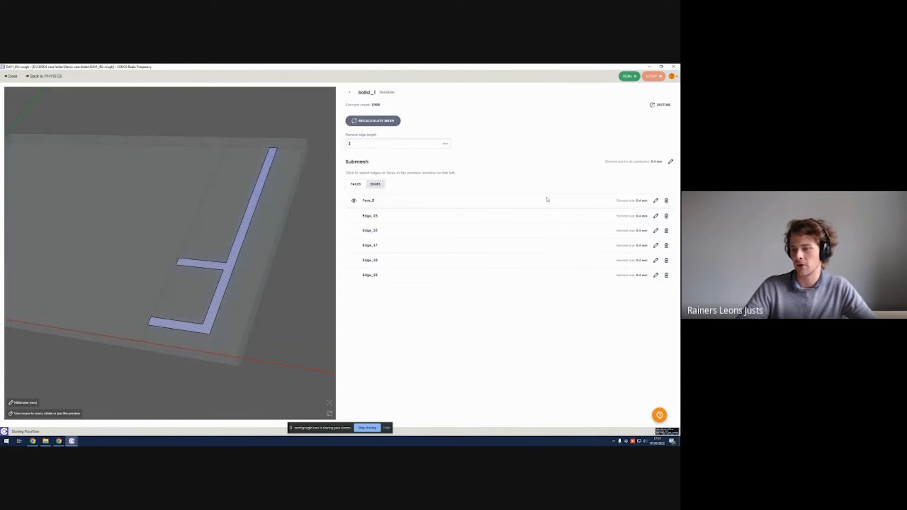
pyautogui.click(373, 121)
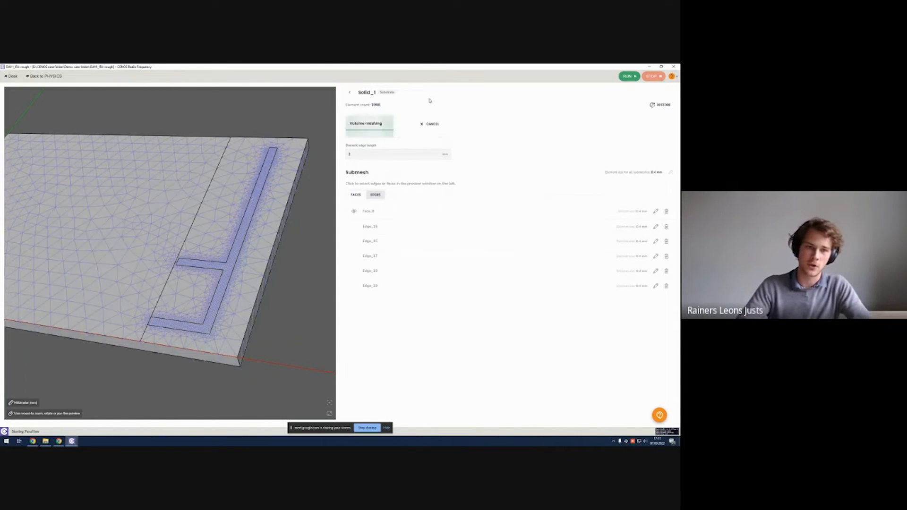
pyautogui.moveTo(252, 203); pyautogui.dragTo(254, 235)
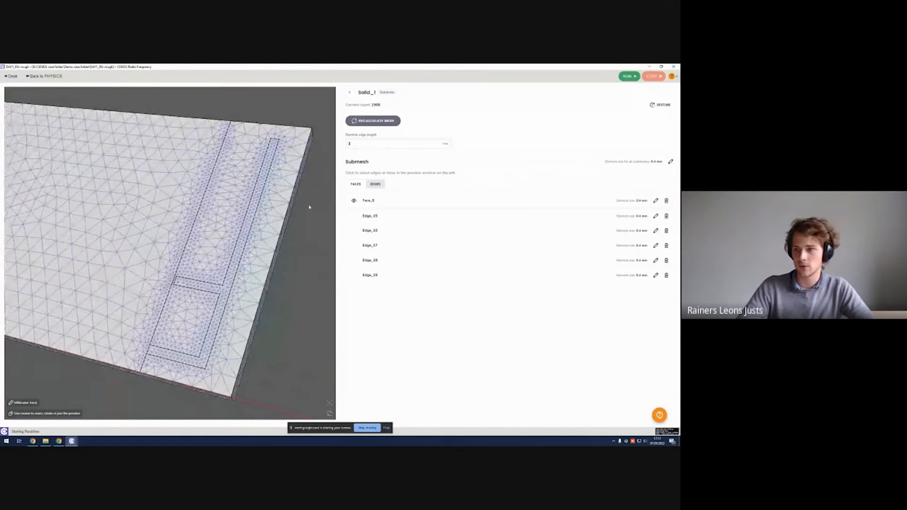
# Set the antenna trace face's element size to 0.2 mm, recalculate, inspect the mesh and return to the domain overview
pyautogui.click(656, 200)
pyautogui.click(656, 200)
pyautogui.moveTo(271, 271)
pyautogui.mouseDown()
pyautogui.moveTo(259, 253)
pyautogui.moveTo(271, 267)
pyautogui.mouseUp()
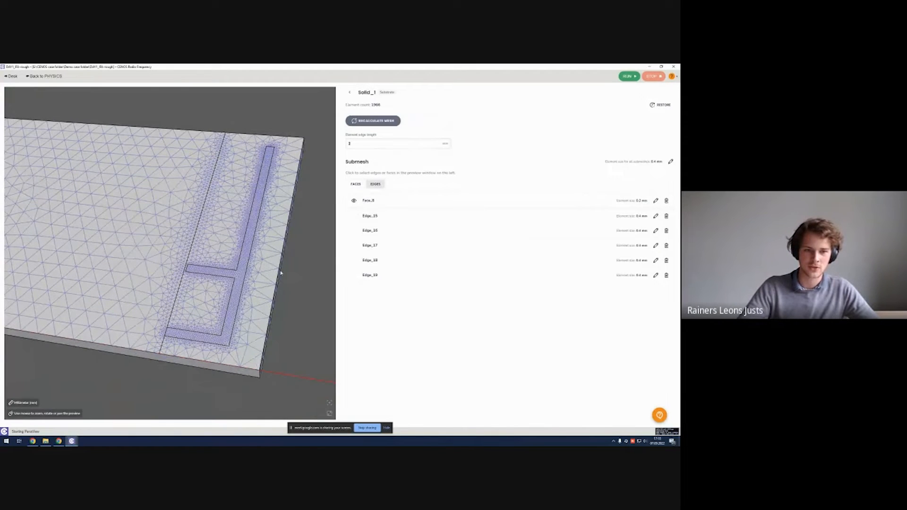
pyautogui.moveTo(292, 276); pyautogui.dragTo(282, 238)
pyautogui.click(352, 91)
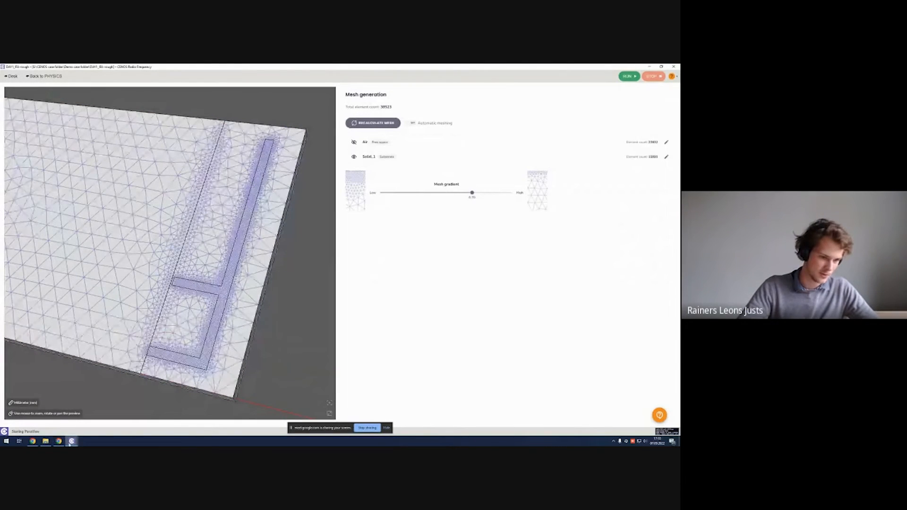
pyautogui.moveTo(71, 441)
pyautogui.moveTo(53, 419)
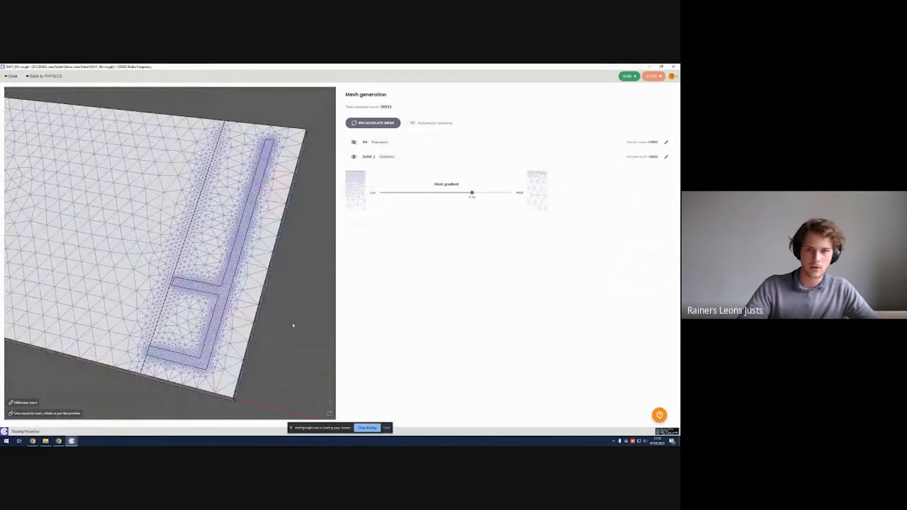
pyautogui.moveTo(311, 298); pyautogui.dragTo(298, 279)
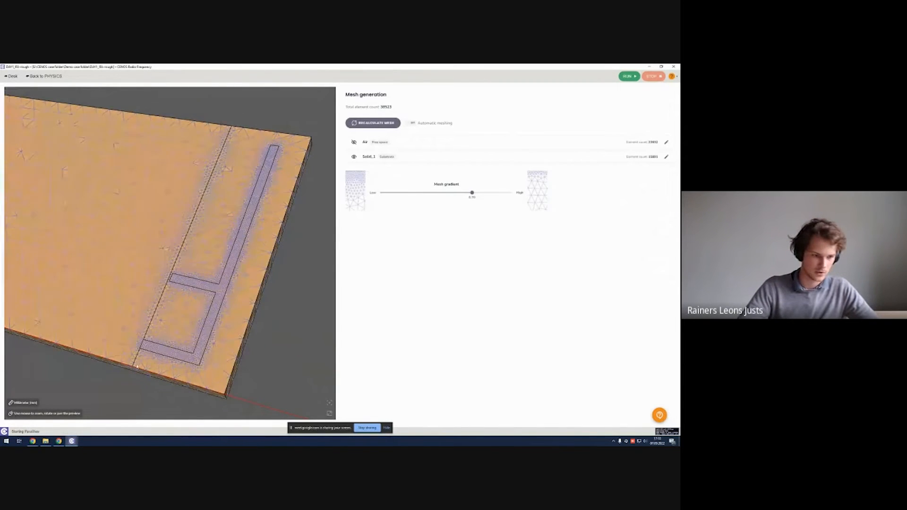
# Switch to the new case with the four-connector board and examine its automatic mesh up close
pyautogui.moveTo(71, 441)
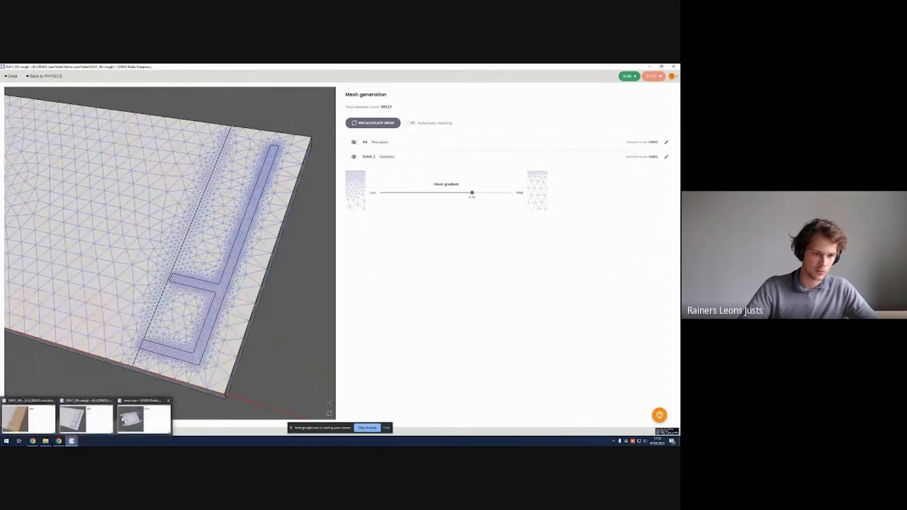
pyautogui.click(152, 414)
pyautogui.moveTo(286, 242)
pyautogui.mouseDown()
pyautogui.moveTo(236, 220)
pyautogui.moveTo(259, 186)
pyautogui.moveTo(176, 242)
pyautogui.moveTo(210, 269)
pyautogui.moveTo(218, 294)
pyautogui.mouseUp()
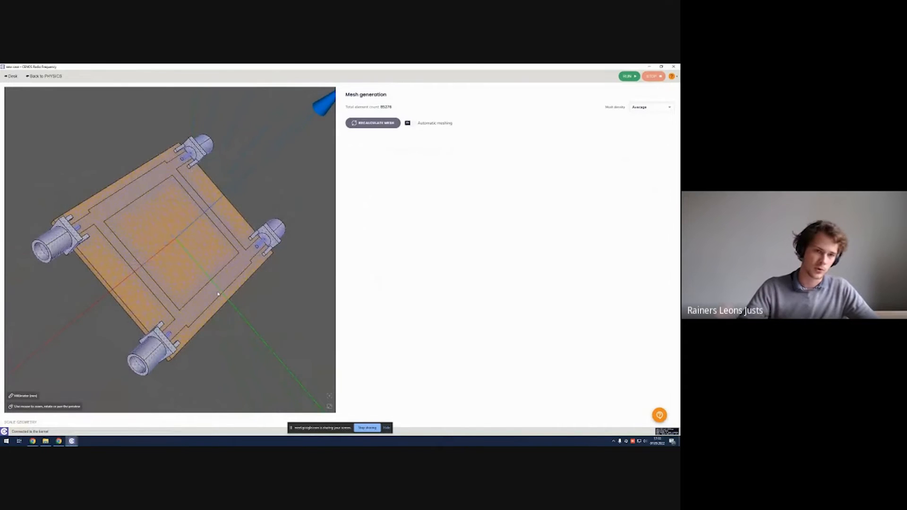
pyautogui.moveTo(257, 293); pyautogui.dragTo(102, 206)
pyautogui.moveTo(159, 201); pyautogui.dragTo(200, 349)
pyautogui.moveTo(200, 348); pyautogui.dragTo(213, 312, button='right')
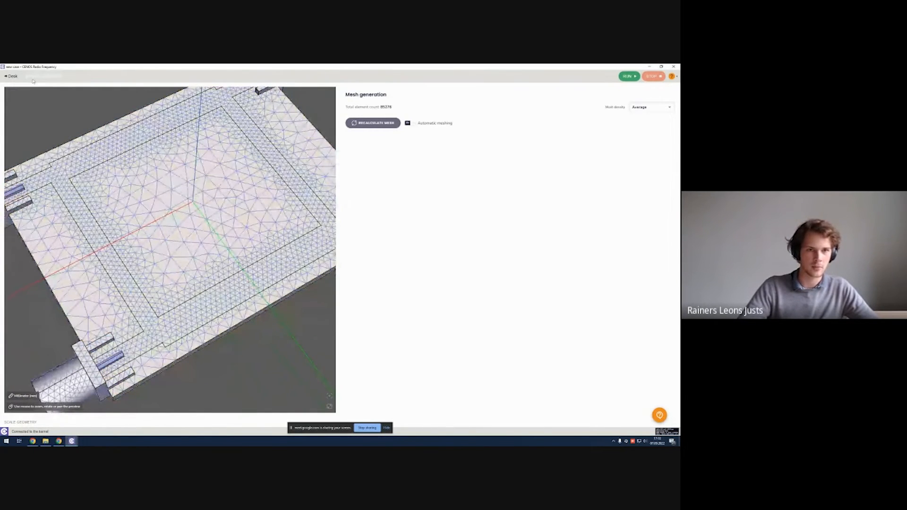
# Go back to the geometry setup and examine which parts are assigned to the conductor and dielectric roles
pyautogui.click(41, 76)
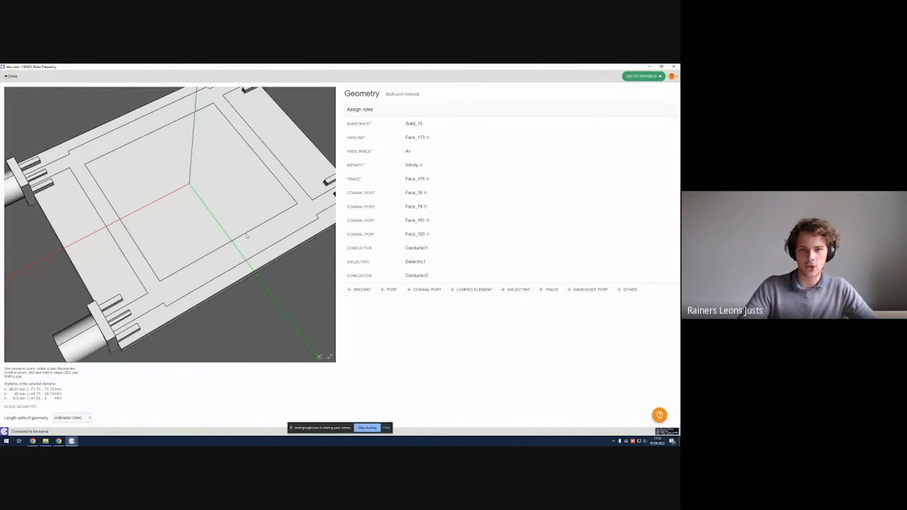
pyautogui.keyDown('shift'); pyautogui.moveTo(245, 202); pyautogui.dragTo(259, 220); pyautogui.keyUp('shift')
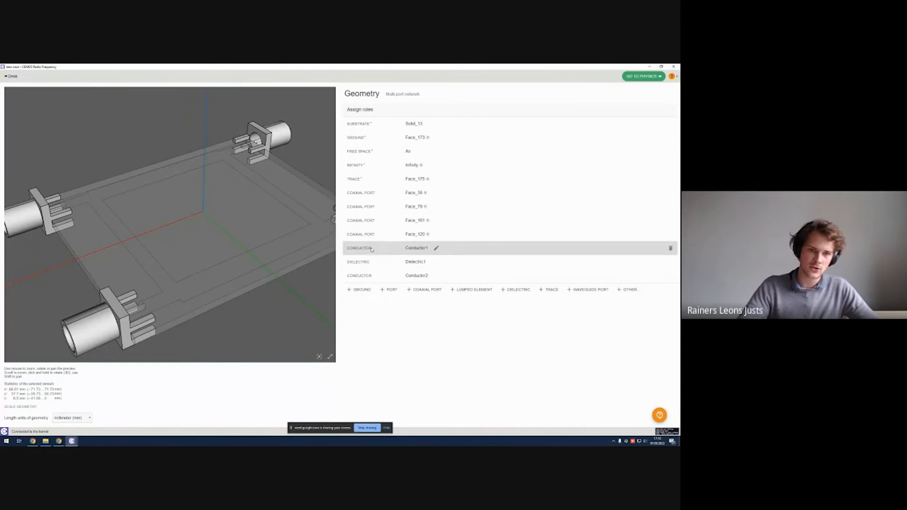
pyautogui.moveTo(289, 242); pyautogui.dragTo(238, 231)
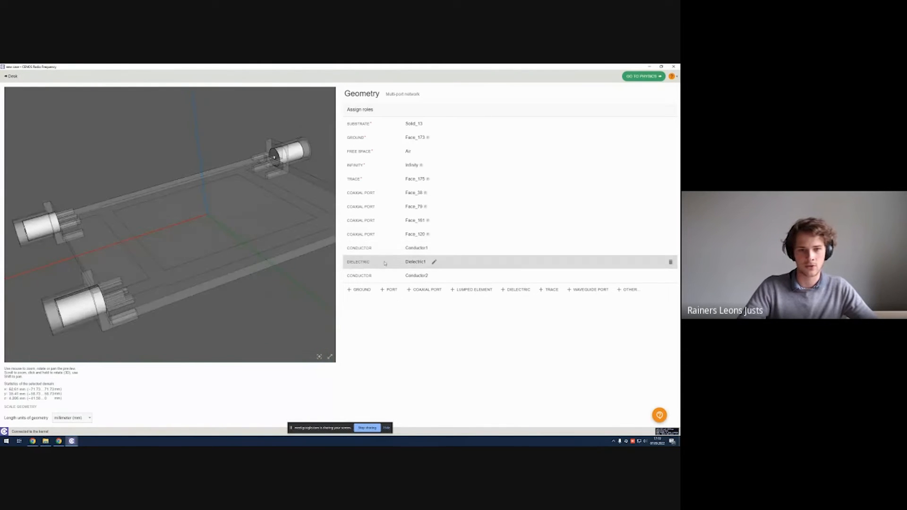
pyautogui.moveTo(259, 267); pyautogui.dragTo(300, 257)
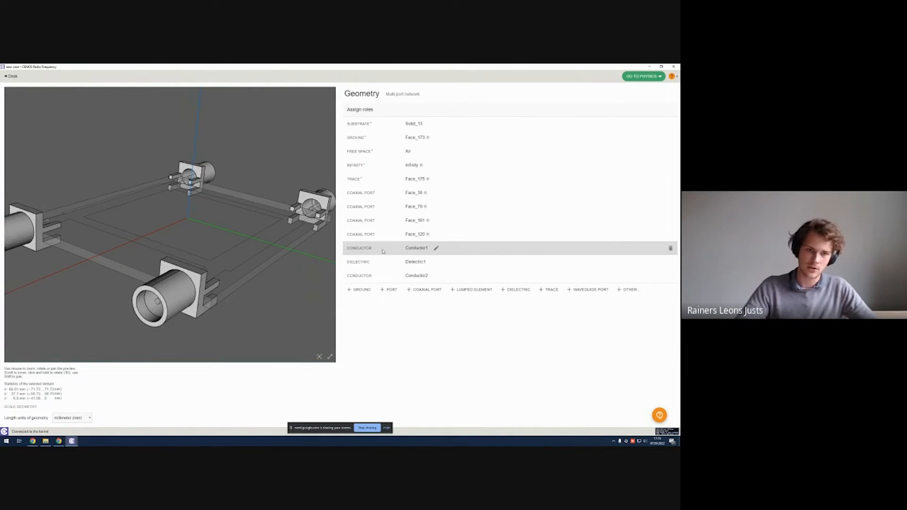
# Return to mesh generation for the four-connector board and turn off automatic meshing
pyautogui.click(642, 76)
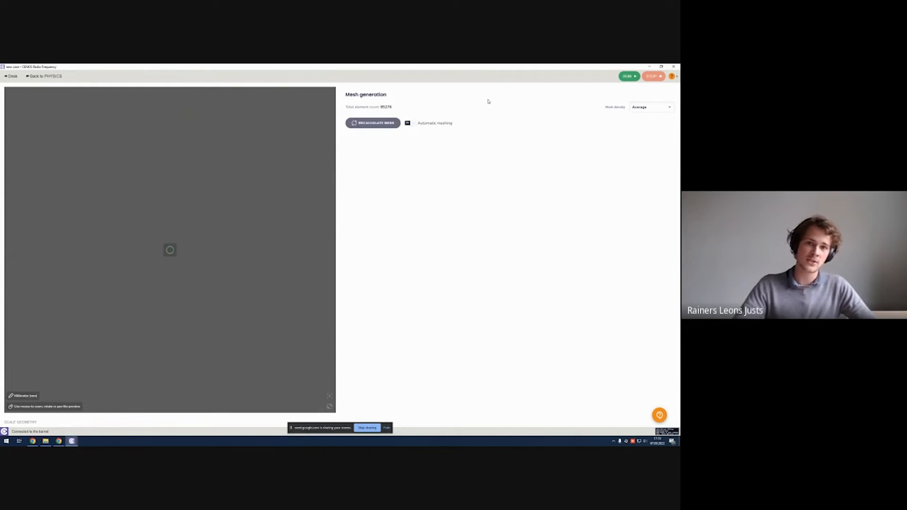
pyautogui.moveTo(260, 255); pyautogui.dragTo(254, 272)
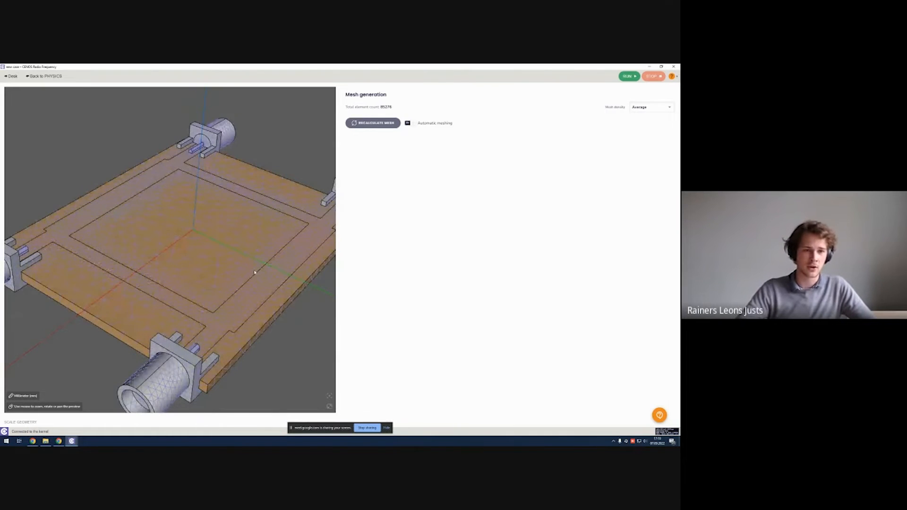
pyautogui.moveTo(262, 266)
pyautogui.mouseDown()
pyautogui.moveTo(271, 217)
pyautogui.moveTo(259, 264)
pyautogui.mouseUp()
pyautogui.click(409, 125)
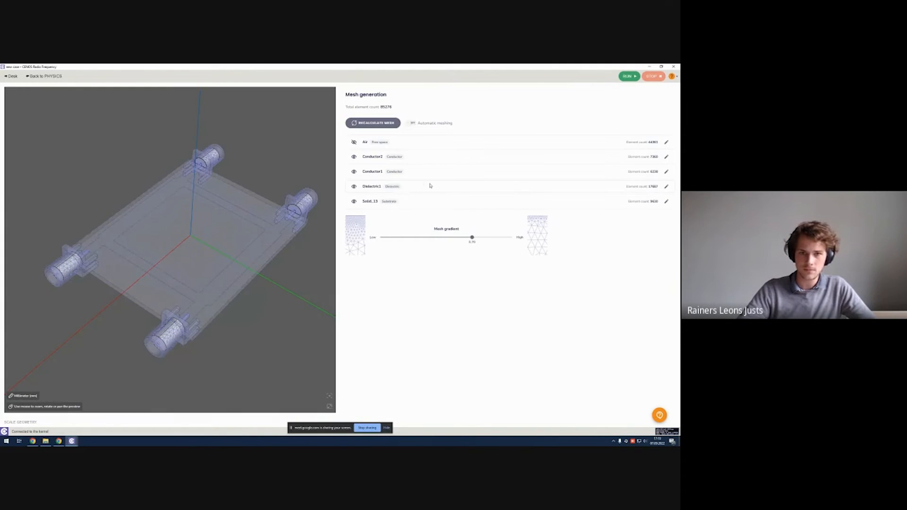
pyautogui.moveTo(236, 237); pyautogui.dragTo(167, 307)
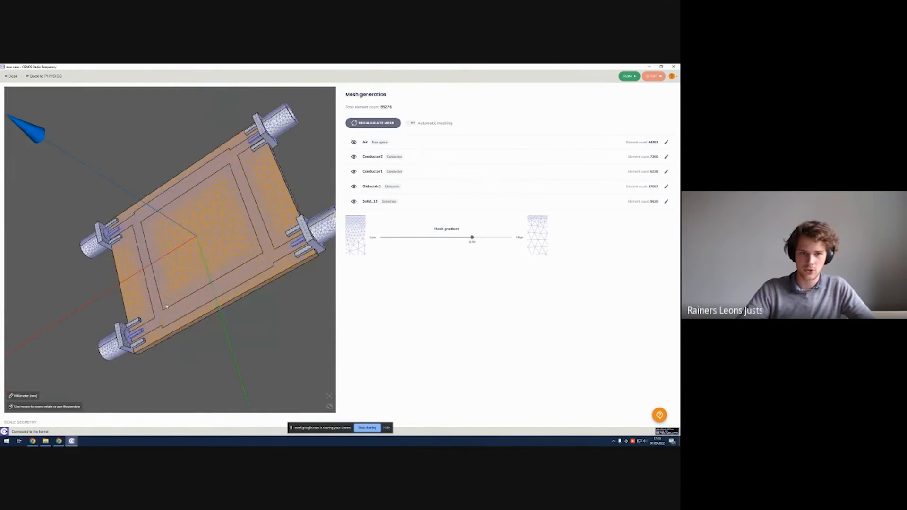
# Set the Dielectric1 domain's element edge length to 2 mm, start recalculating the mesh and return to the overview
pyautogui.click(416, 187)
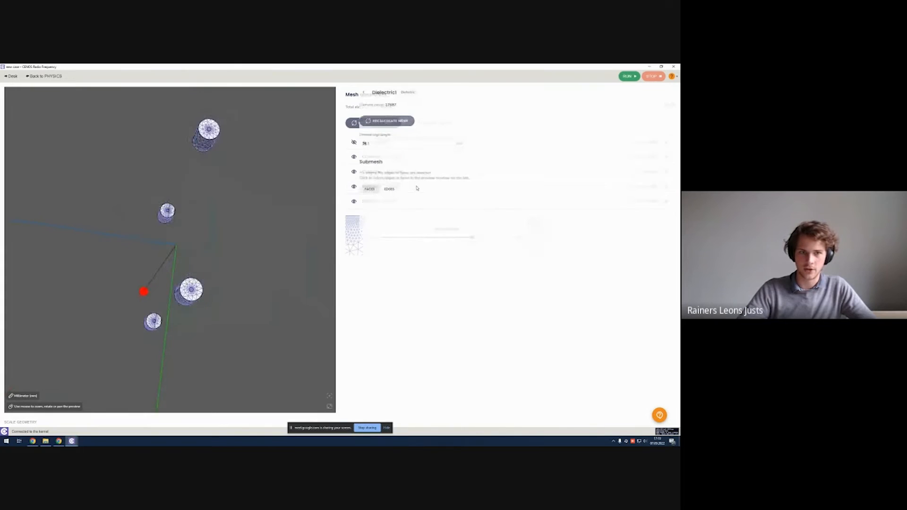
pyautogui.moveTo(301, 201); pyautogui.dragTo(271, 233)
pyautogui.doubleClick(365, 147)
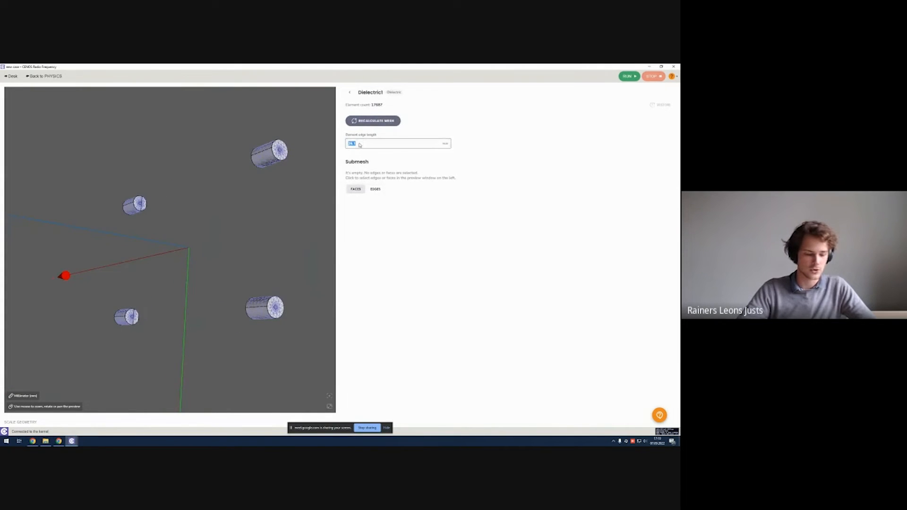
pyautogui.write('2')
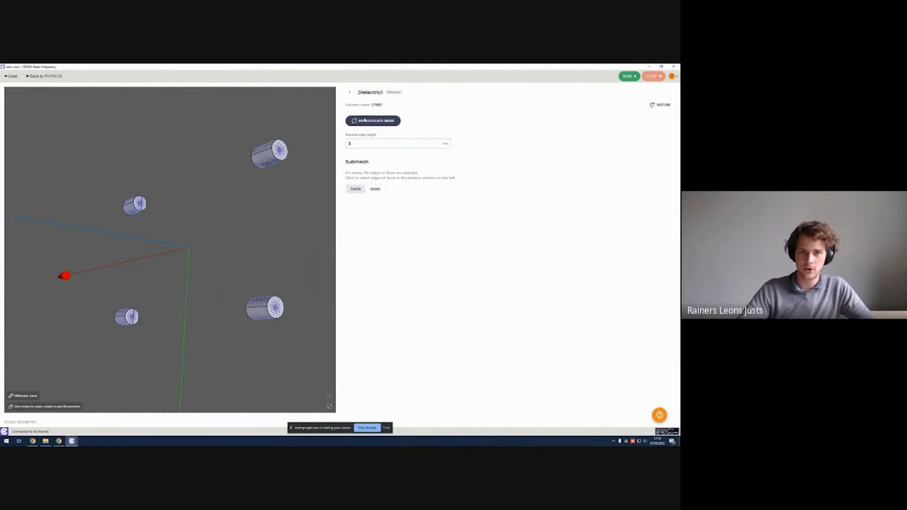
pyautogui.click(365, 124)
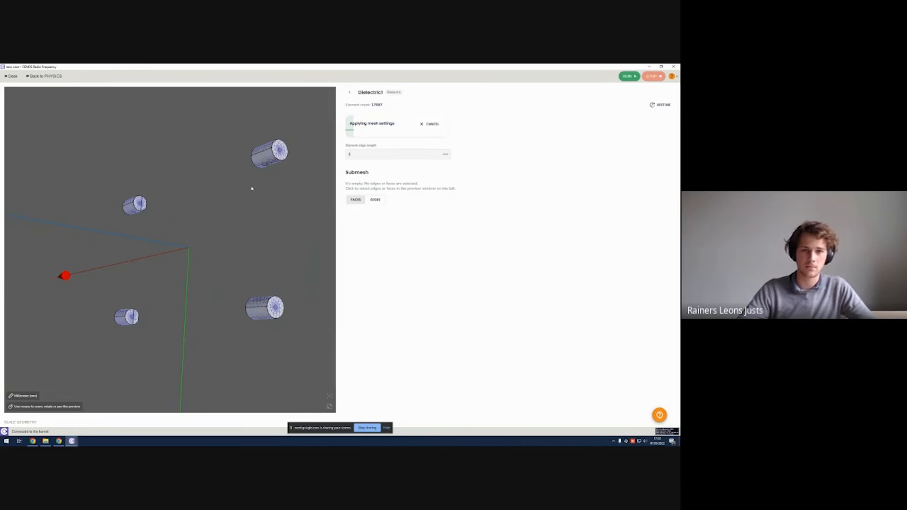
pyautogui.click(350, 93)
# Cancel the running mesh recalculation and switch back to the rough-mesh DAY1_IFA case
pyautogui.moveTo(263, 194); pyautogui.dragTo(214, 279)
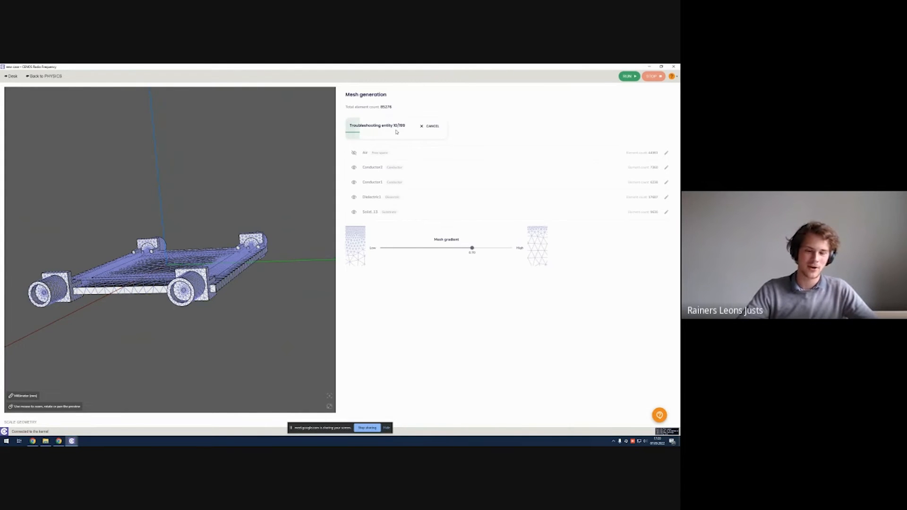
pyautogui.moveTo(260, 187); pyautogui.dragTo(252, 212)
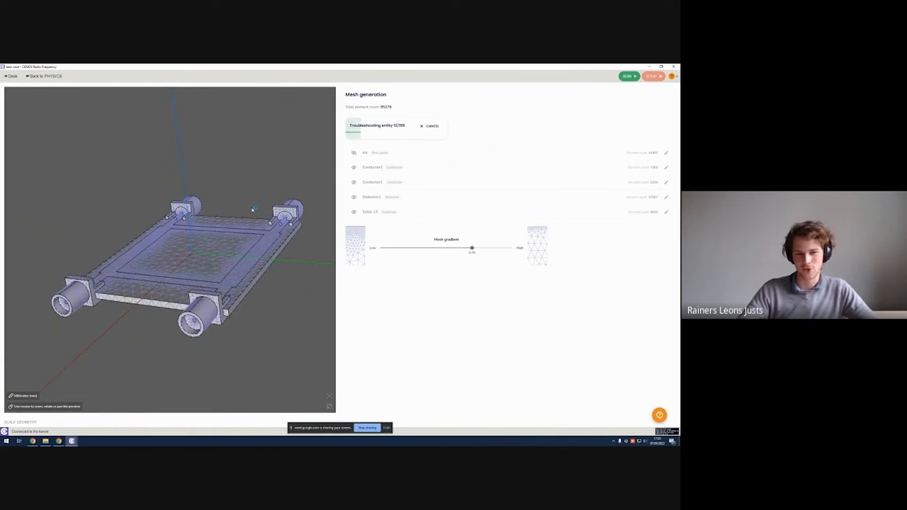
pyautogui.click(432, 127)
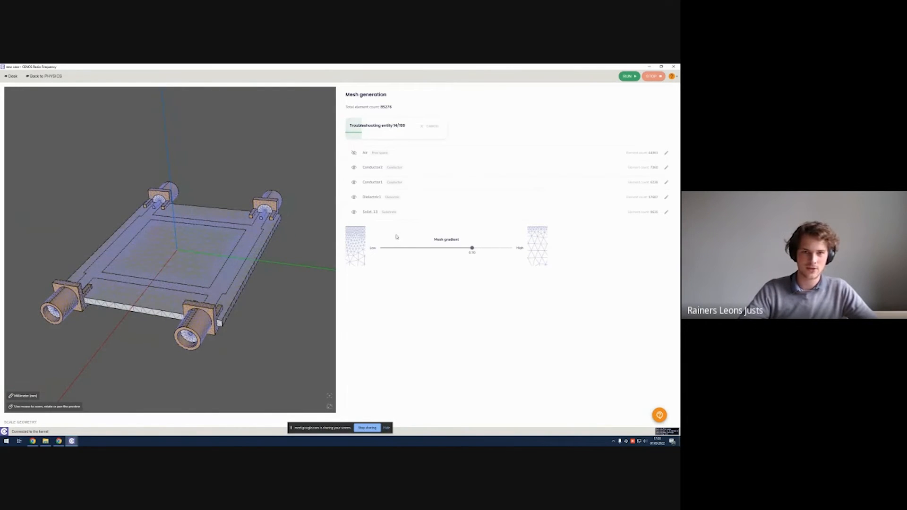
pyautogui.moveTo(268, 285)
pyautogui.mouseDown()
pyautogui.moveTo(267, 304)
pyautogui.moveTo(255, 283)
pyautogui.moveTo(292, 249)
pyautogui.moveTo(235, 238)
pyautogui.mouseUp()
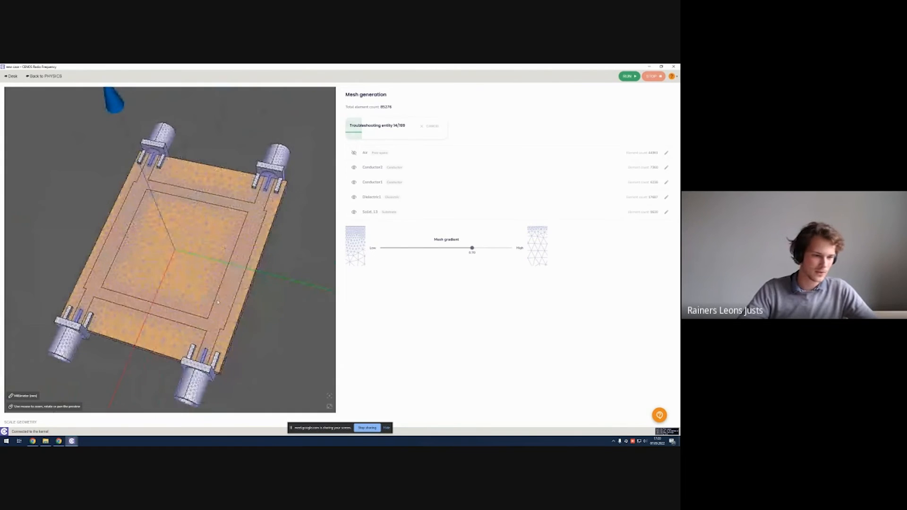
pyautogui.click(72, 441)
pyautogui.click(85, 418)
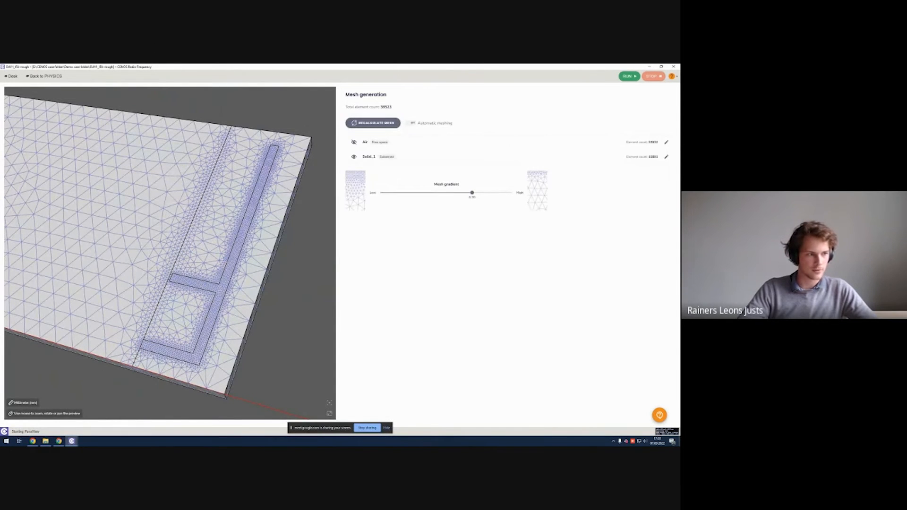
# Examine the refined mesh around the antenna trace and along the ground plane edge of the board
pyautogui.moveTo(166, 294)
pyautogui.mouseDown()
pyautogui.moveTo(183, 261)
pyautogui.moveTo(202, 256)
pyautogui.moveTo(209, 269)
pyautogui.mouseUp()
pyautogui.moveTo(298, 276); pyautogui.dragTo(309, 289)
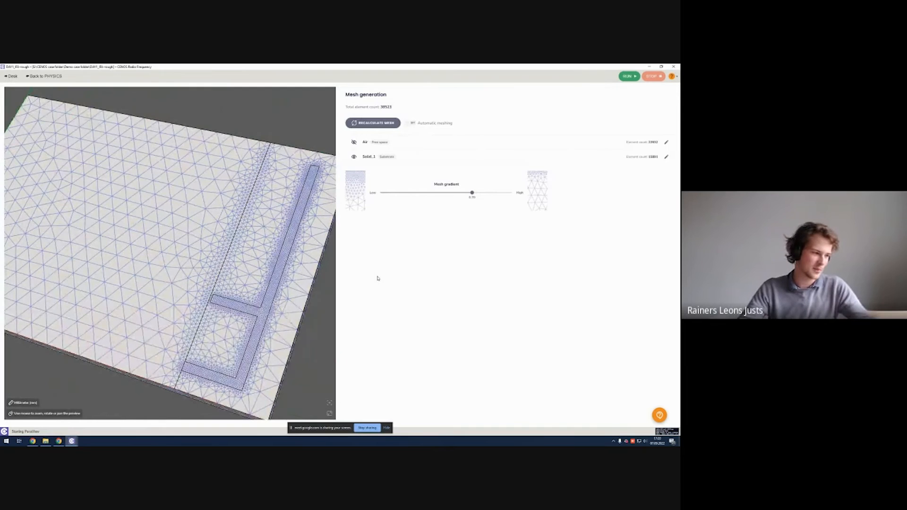
pyautogui.moveTo(321, 275); pyautogui.dragTo(290, 254)
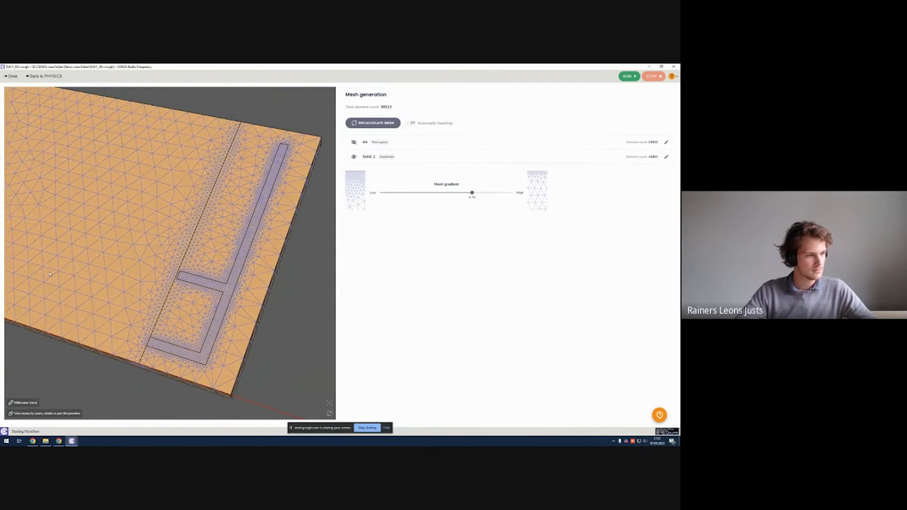
pyautogui.moveTo(49, 275)
pyautogui.mouseDown()
pyautogui.moveTo(67, 265)
pyautogui.moveTo(62, 274)
pyautogui.mouseUp()
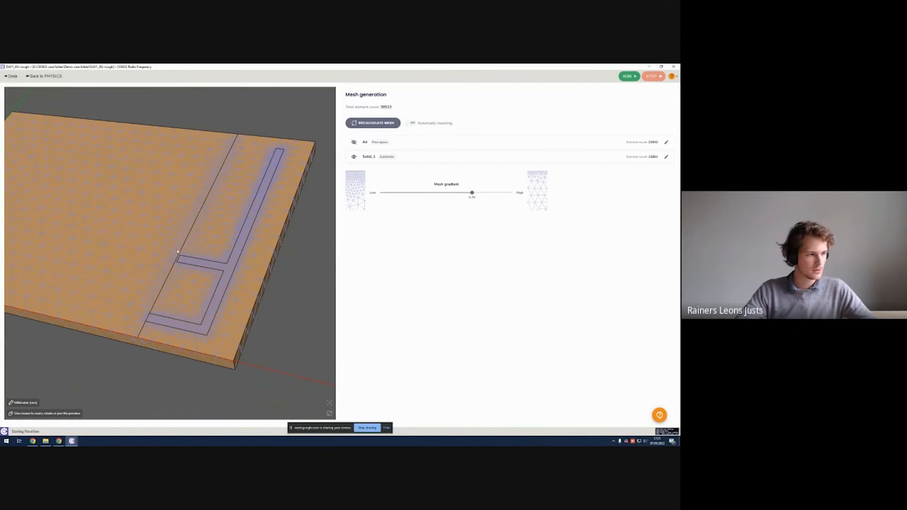
pyautogui.moveTo(178, 251); pyautogui.dragTo(176, 262)
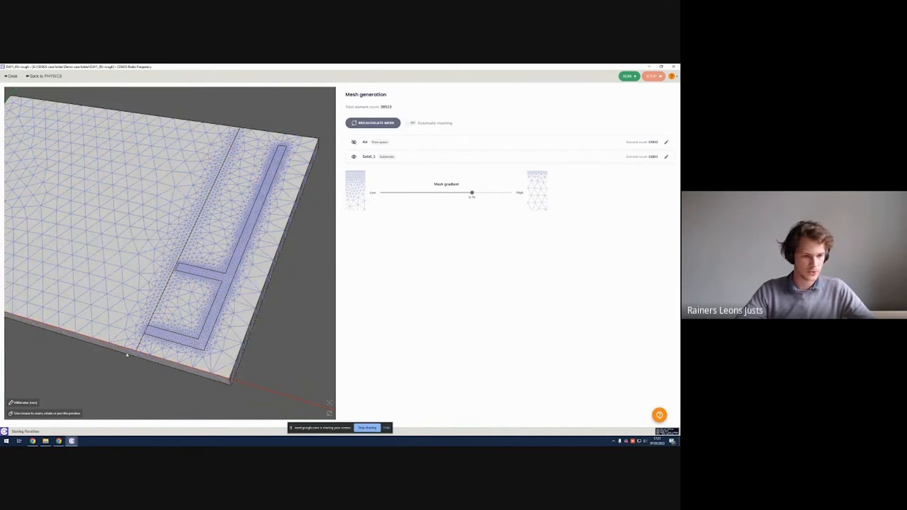
pyautogui.moveTo(265, 262); pyautogui.dragTo(248, 260)
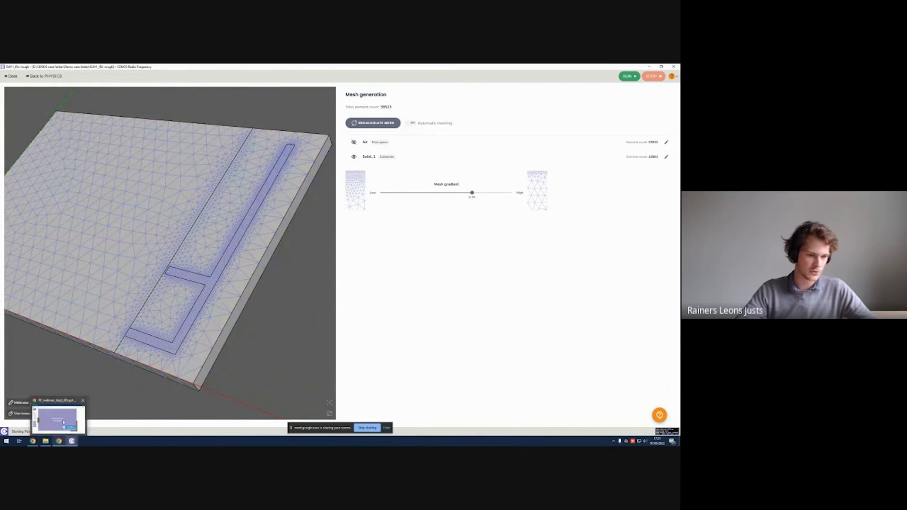
# Switch to the Google Slides presentation, present the closing slide full screen and advance to the contact slide
pyautogui.click(59, 442)
pyautogui.click(609, 92)
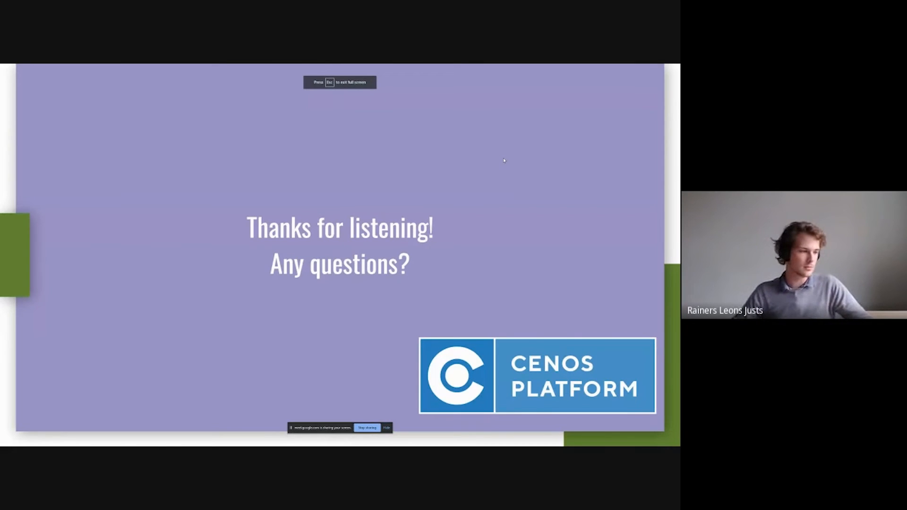
pyautogui.press('Right')
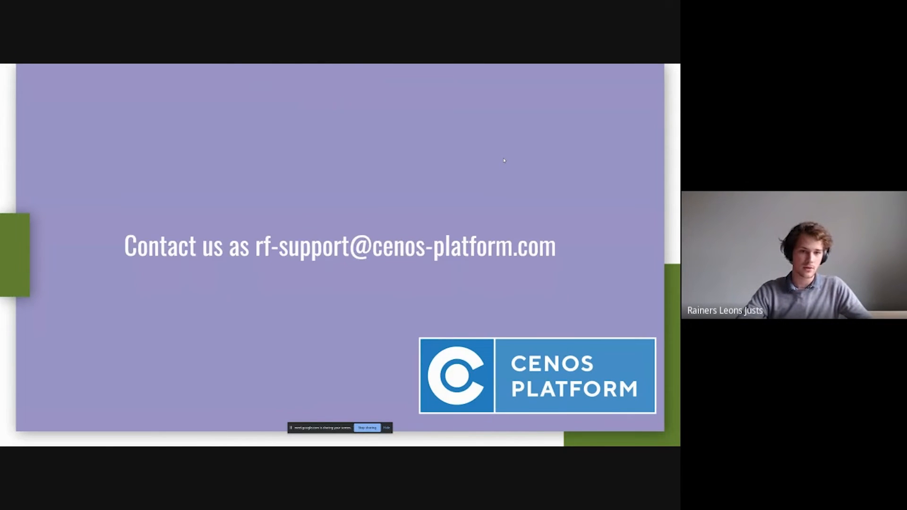
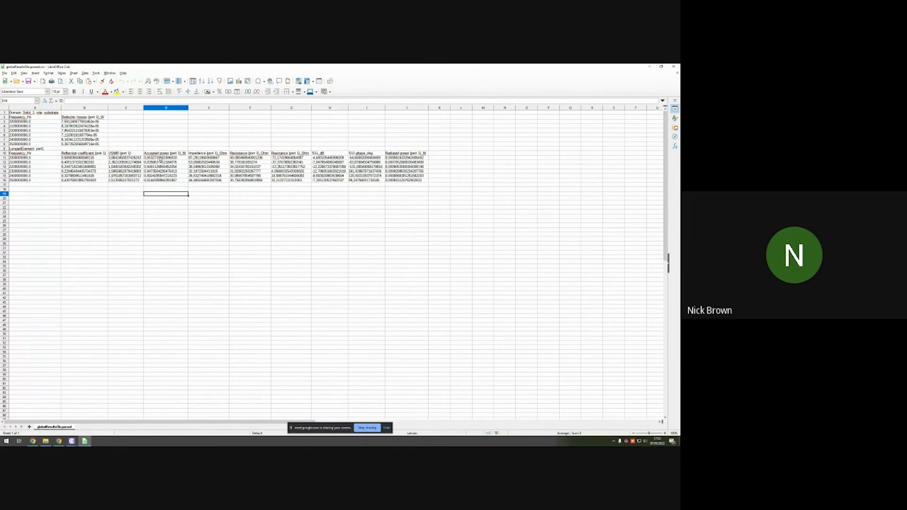
# Highlight the accepted power column in the results spreadsheet, and return to mesh generation of the rough case in CENOS
pyautogui.moveTo(166, 153); pyautogui.dragTo(159, 181)
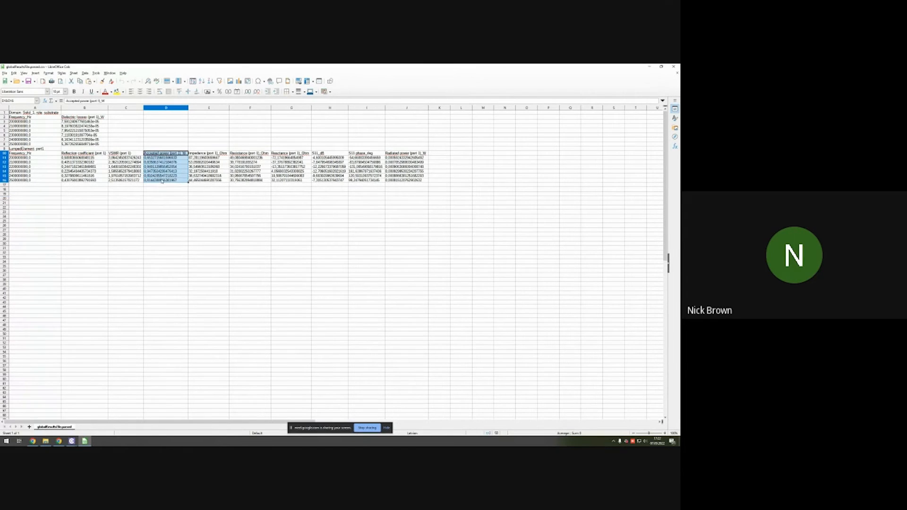
pyautogui.click(650, 67)
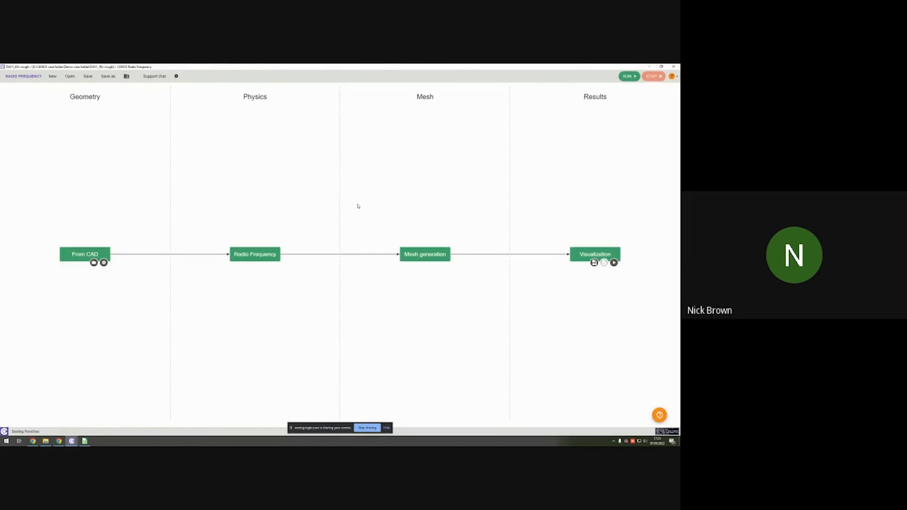
pyautogui.click(401, 258)
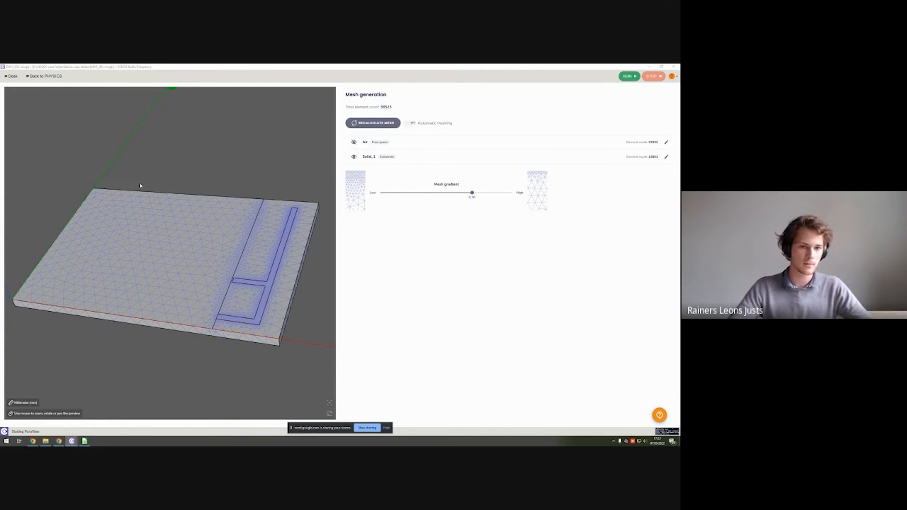
pyautogui.moveTo(140, 185); pyautogui.dragTo(187, 230)
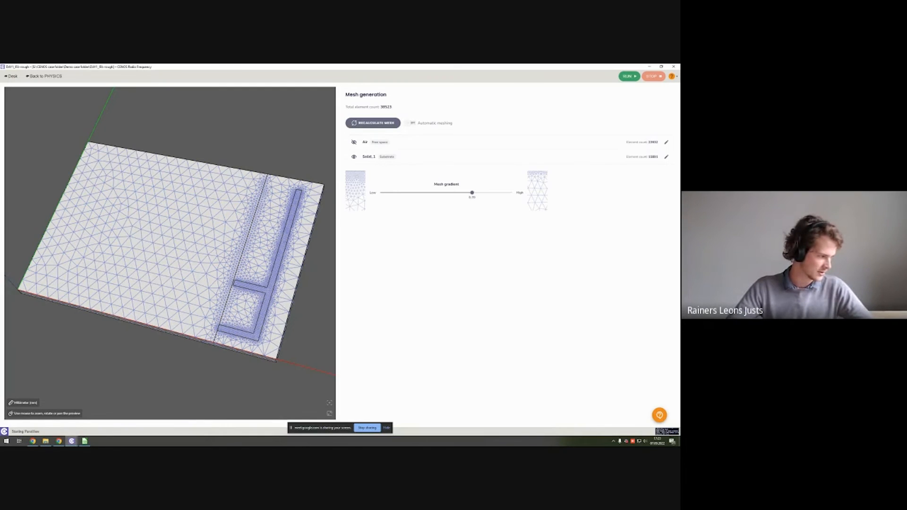
# Switch to the ParaView results and examine the electric field distribution along the antenna trace and around its tip
pyautogui.moveTo(1, 238); pyautogui.dragTo(412, 66)
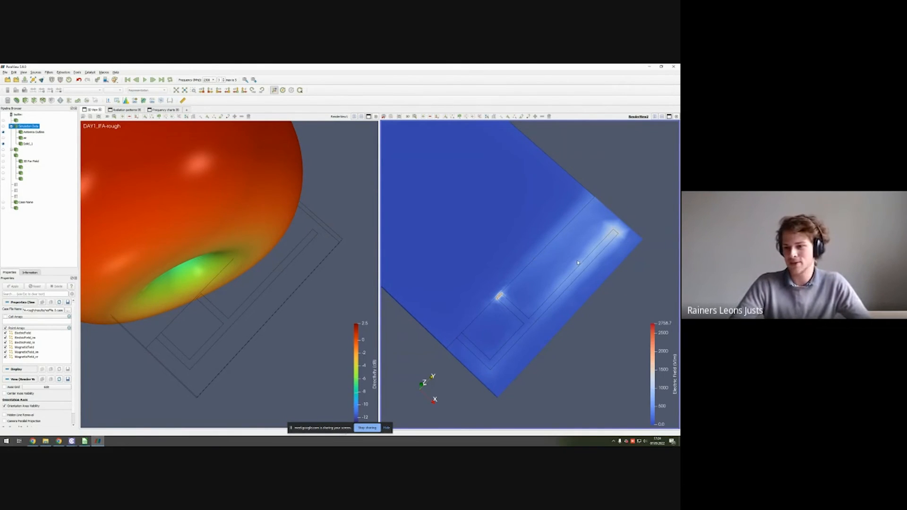
pyautogui.moveTo(578, 263)
pyautogui.mouseDown()
pyautogui.moveTo(552, 268)
pyautogui.moveTo(571, 251)
pyautogui.mouseUp()
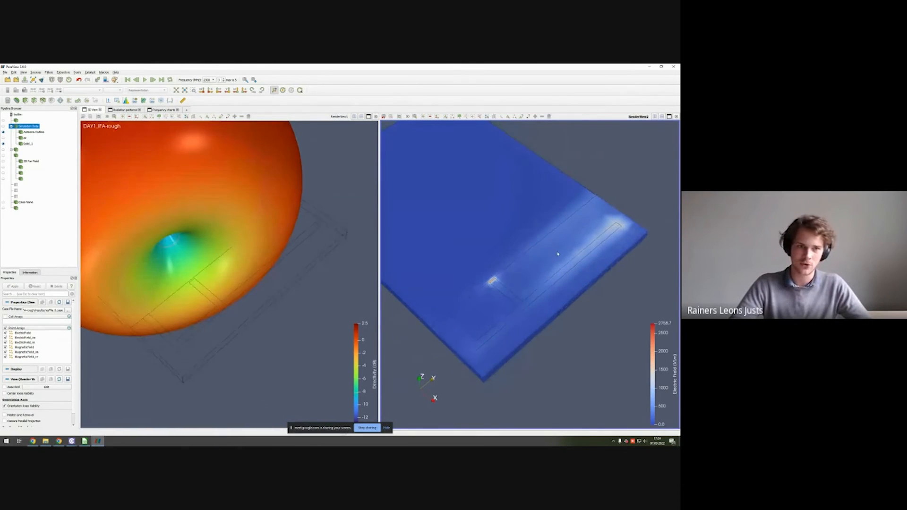
pyautogui.scroll(5, 571, 252)
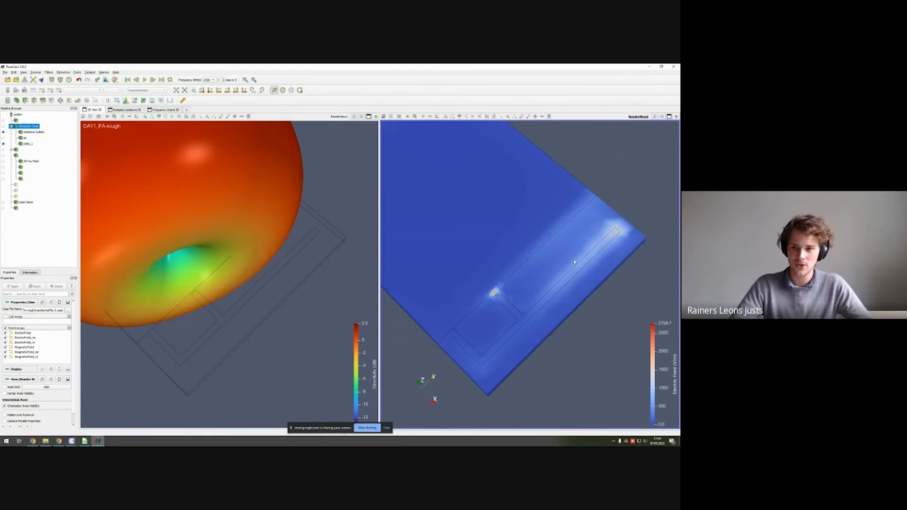
pyautogui.scroll(-5, 594, 249)
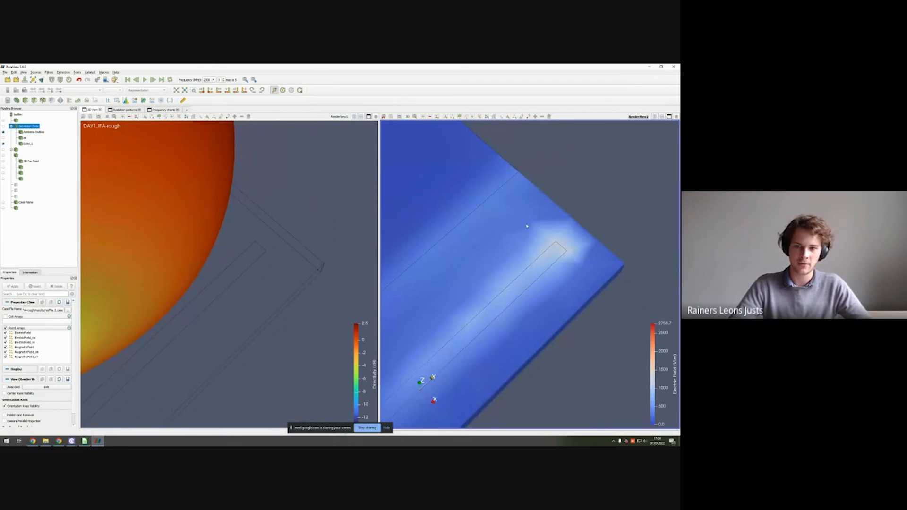
pyautogui.scroll(-5, 546, 251)
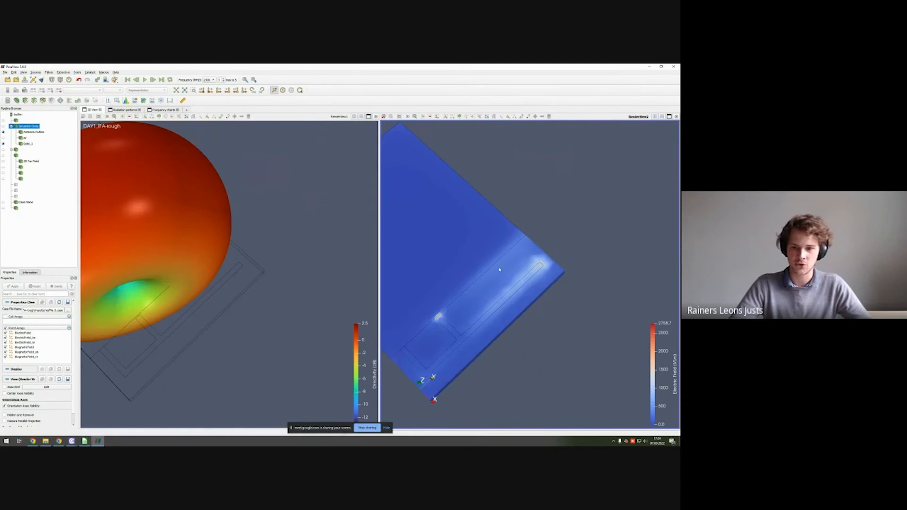
pyautogui.moveTo(499, 271); pyautogui.dragTo(542, 257, button='middle')
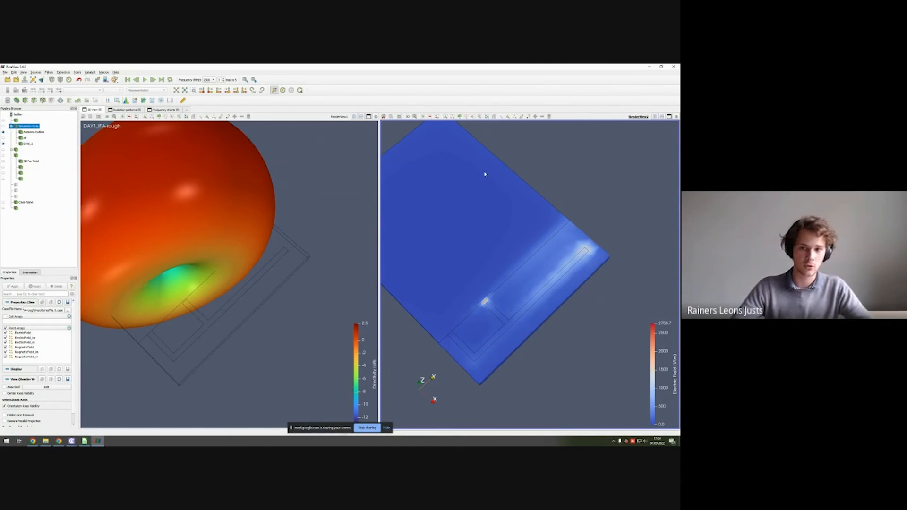
pyautogui.scroll(5, 565, 218)
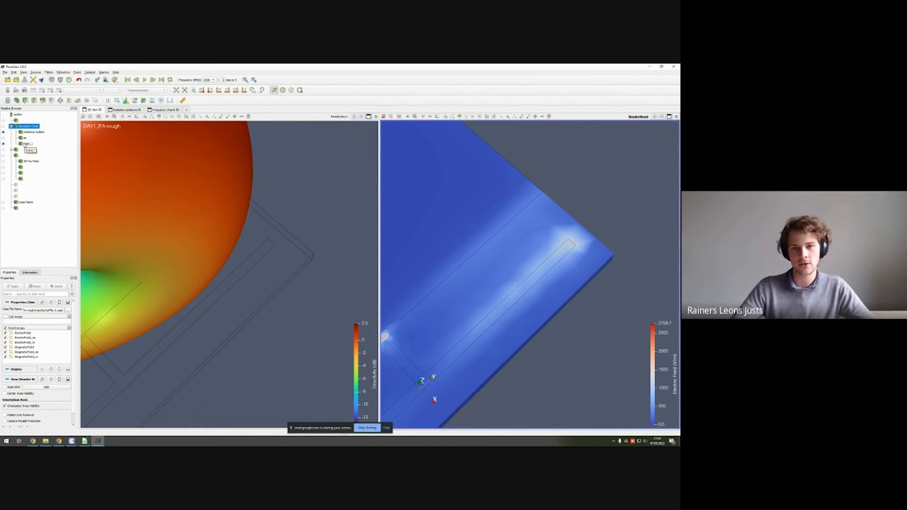
# Display Solid_1 as Surface With Edges and examine the element size where the electric field concentrates at the trace tip
pyautogui.click(27, 144)
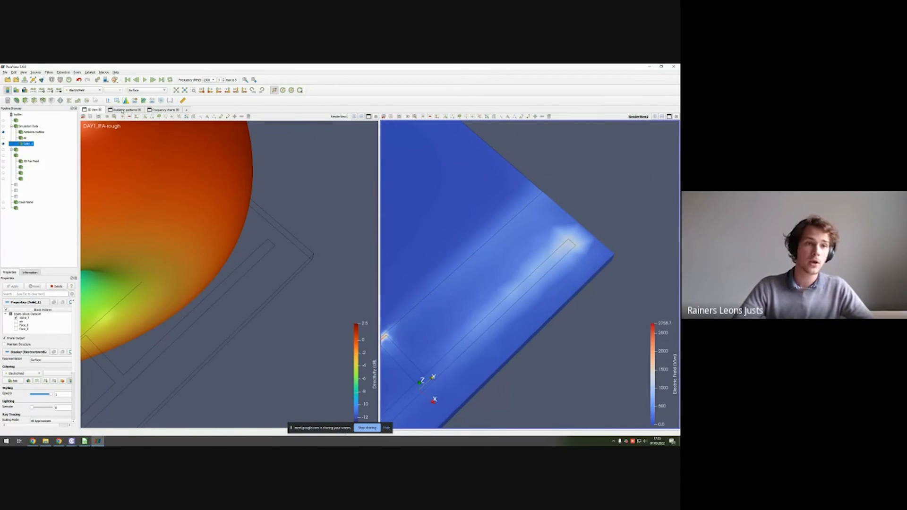
pyautogui.click(146, 92)
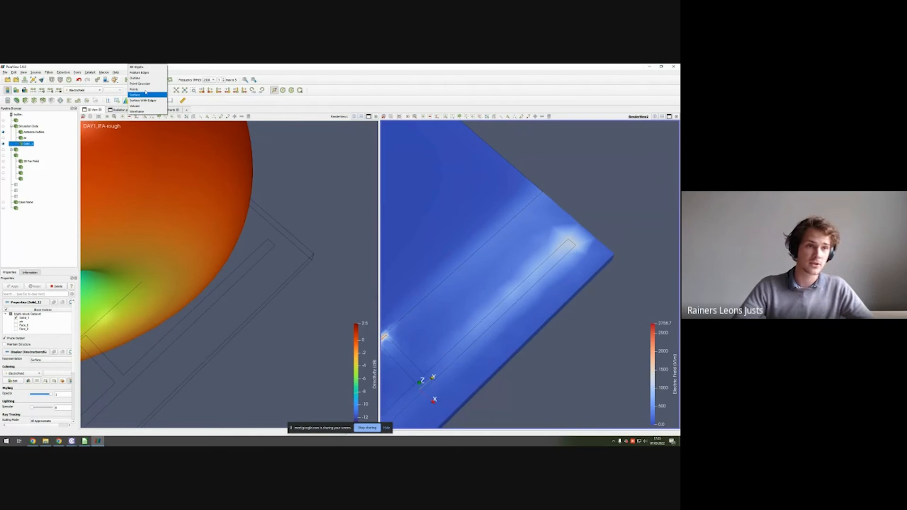
pyautogui.click(149, 101)
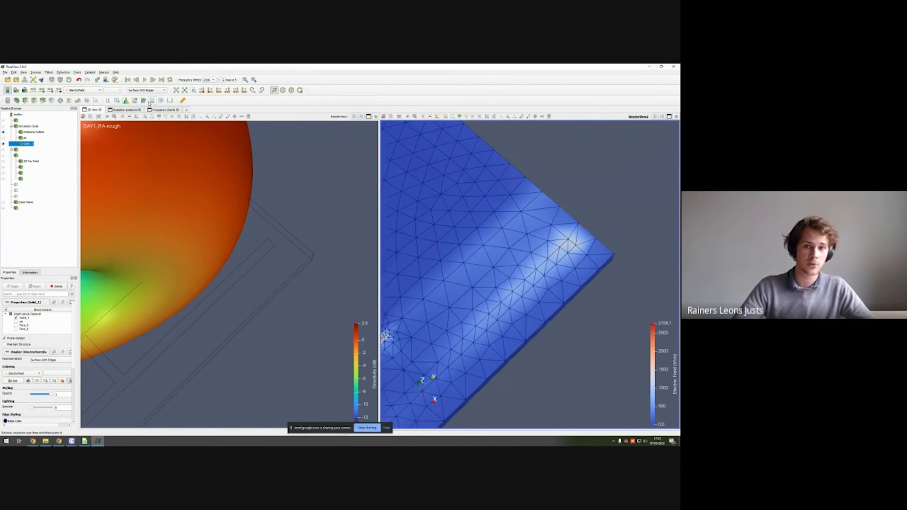
pyautogui.moveTo(561, 257); pyautogui.dragTo(581, 232)
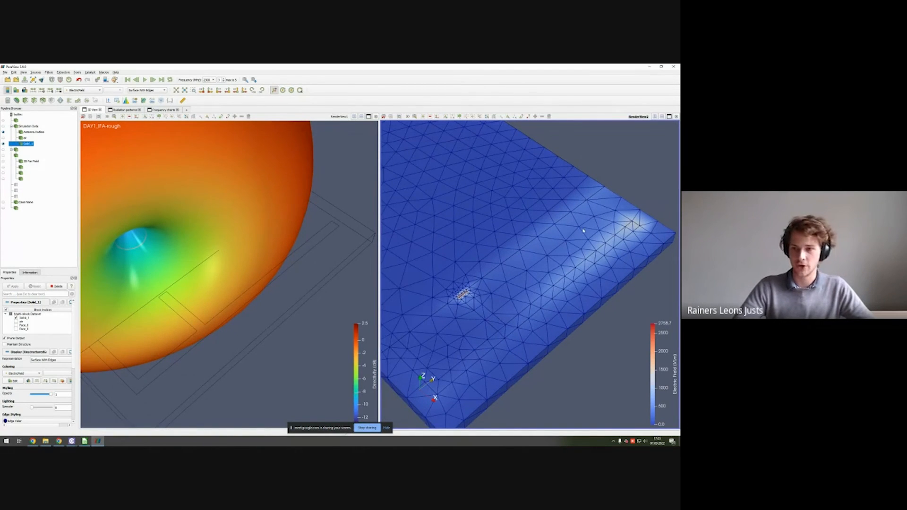
pyautogui.moveTo(584, 231); pyautogui.dragTo(559, 270)
pyautogui.scroll(3, 560, 270)
pyautogui.moveTo(559, 270); pyautogui.dragTo(522, 311, button='middle')
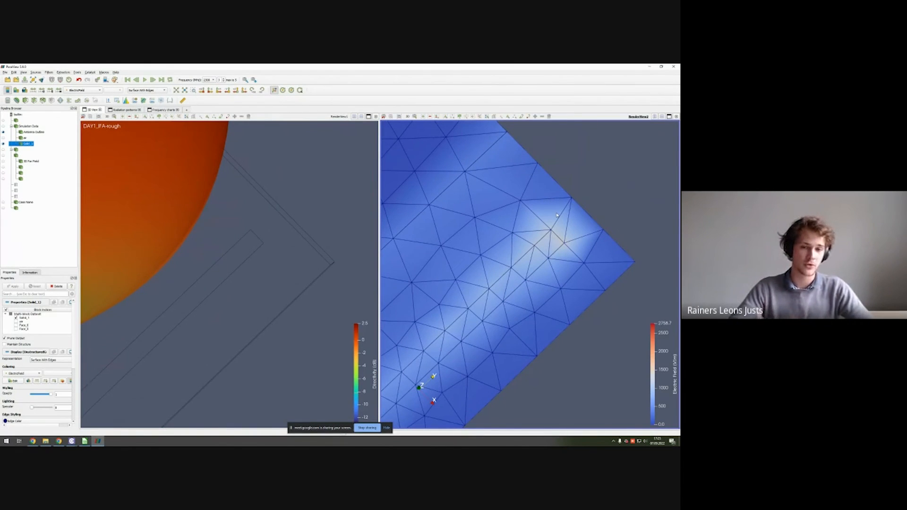
# Switch back to the DAY1_IFA-rough case in CENOS, remove all submesh entries from Solid_1 and recalculate its mesh
pyautogui.click(58, 441)
pyautogui.hotkey('alt', 'Tab')
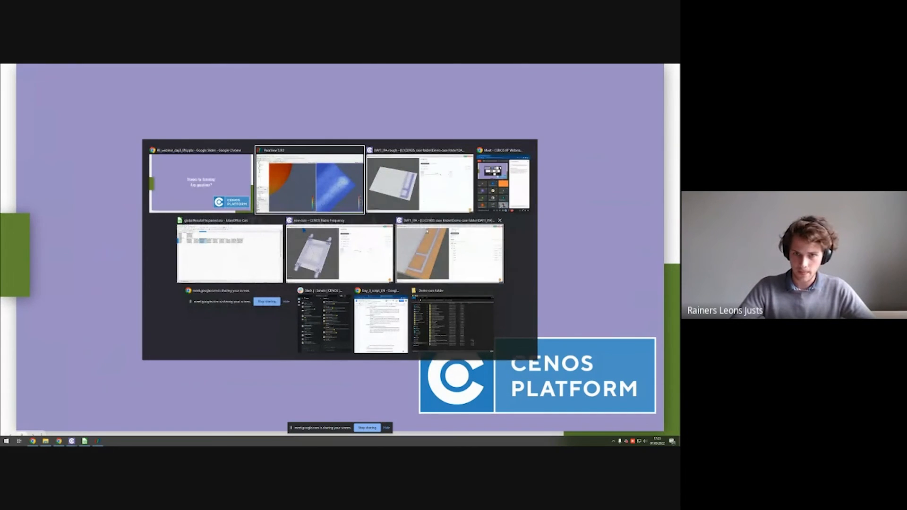
pyautogui.click(417, 188)
pyautogui.scroll(3, 285, 237)
pyautogui.moveTo(285, 237); pyautogui.dragTo(210, 235, button='middle')
pyautogui.click(503, 160)
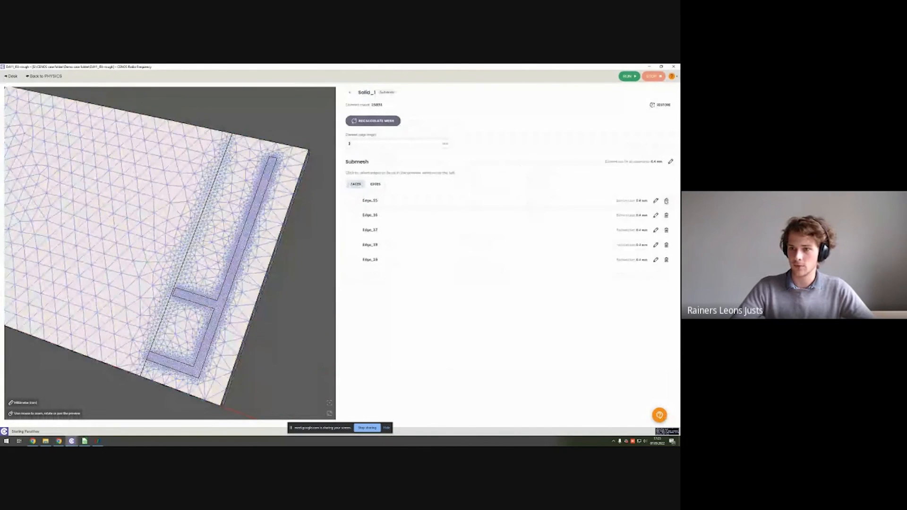
pyautogui.click(377, 122)
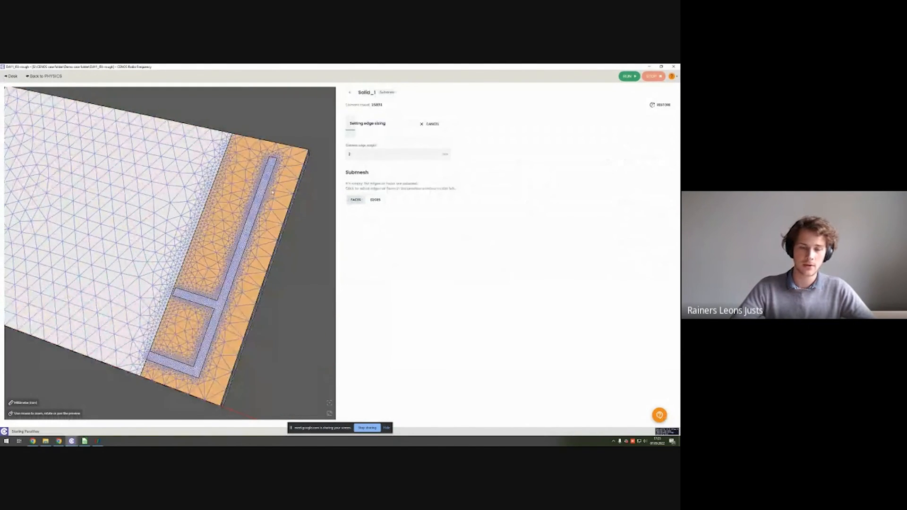
pyautogui.moveTo(297, 145); pyautogui.dragTo(200, 231, button='middle')
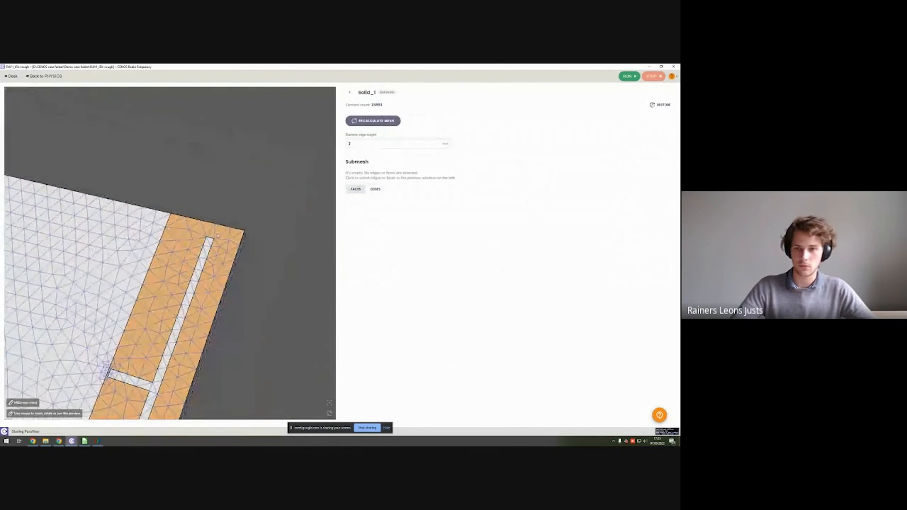
# Bring up ParaView as a smaller window over CENOS to compare the field result with the coarse mesh, and return to CENOS
pyautogui.hotkey('alt', 'Tab')
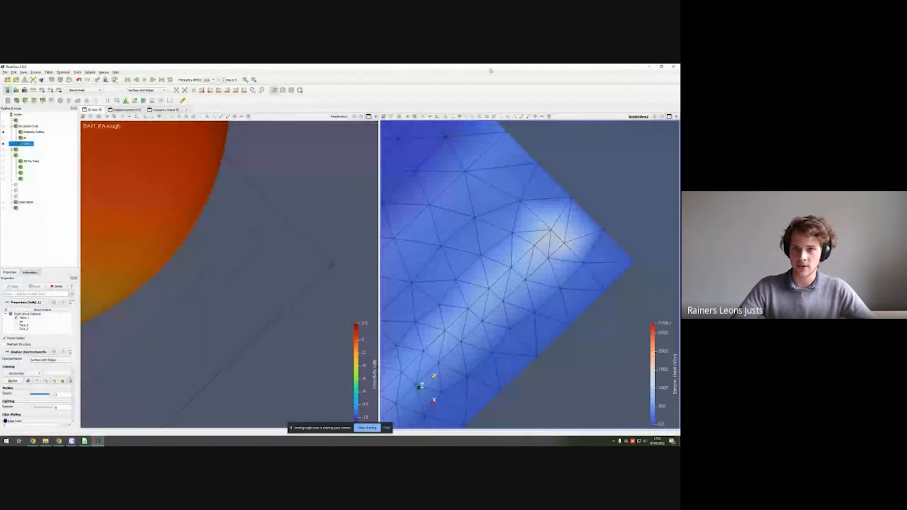
pyautogui.moveTo(491, 69); pyautogui.dragTo(444, 127)
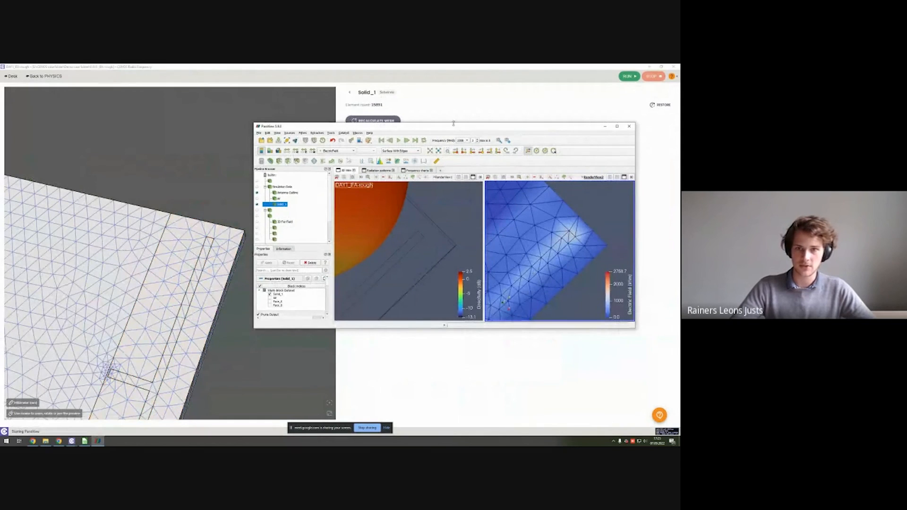
pyautogui.click(205, 253)
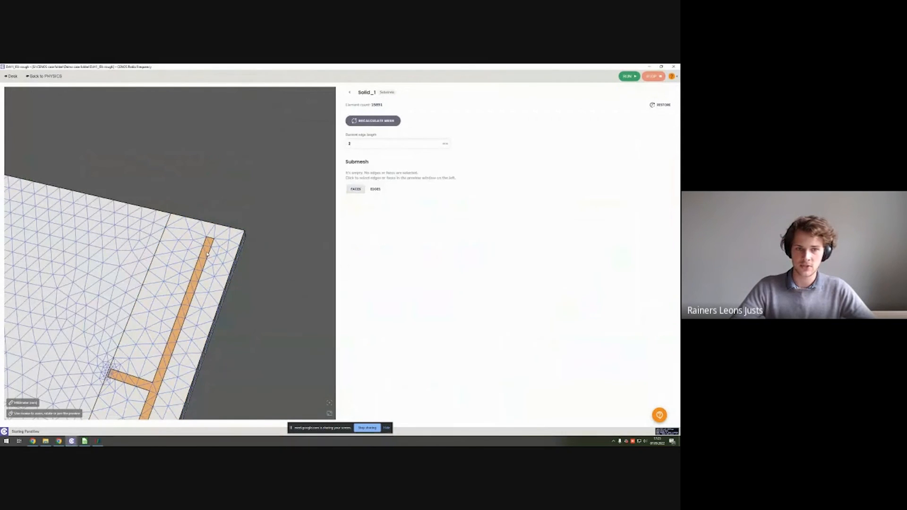
# Add the antenna trace face to the Solid_1 submesh with an element size of 0.2 mm and recalculate the mesh
pyautogui.click(207, 254)
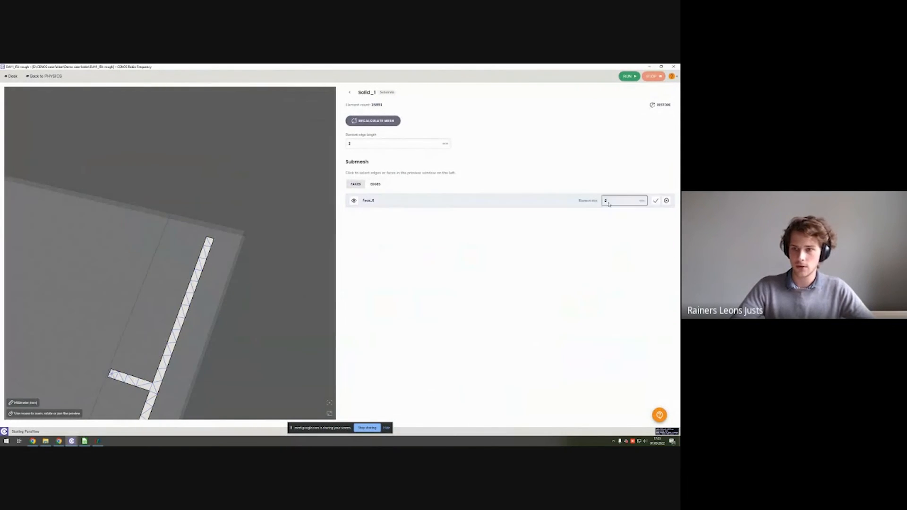
pyautogui.doubleClick(608, 203)
pyautogui.write('0.2')
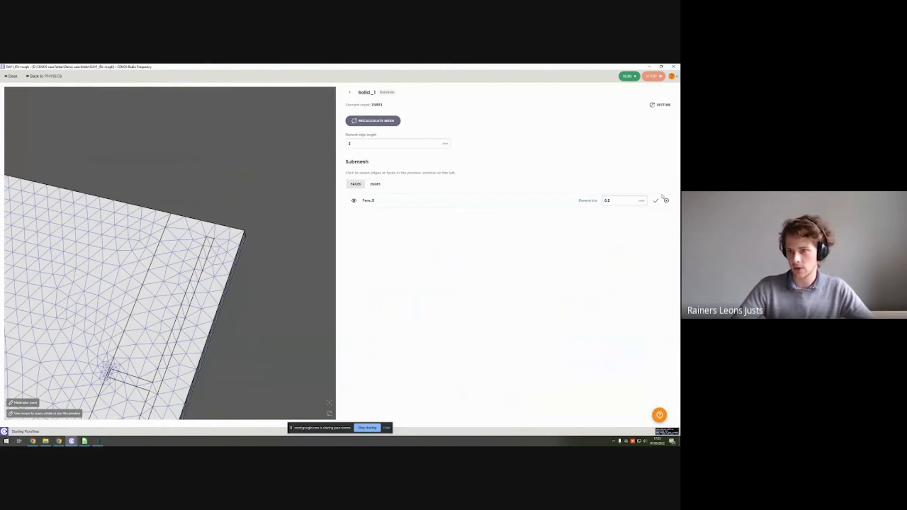
pyautogui.click(656, 200)
pyautogui.click(378, 121)
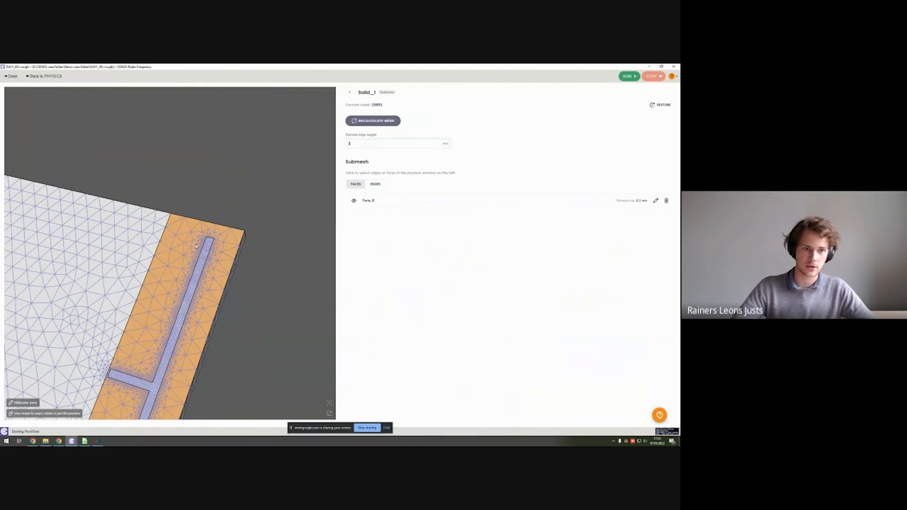
pyautogui.scroll(5, 196, 246)
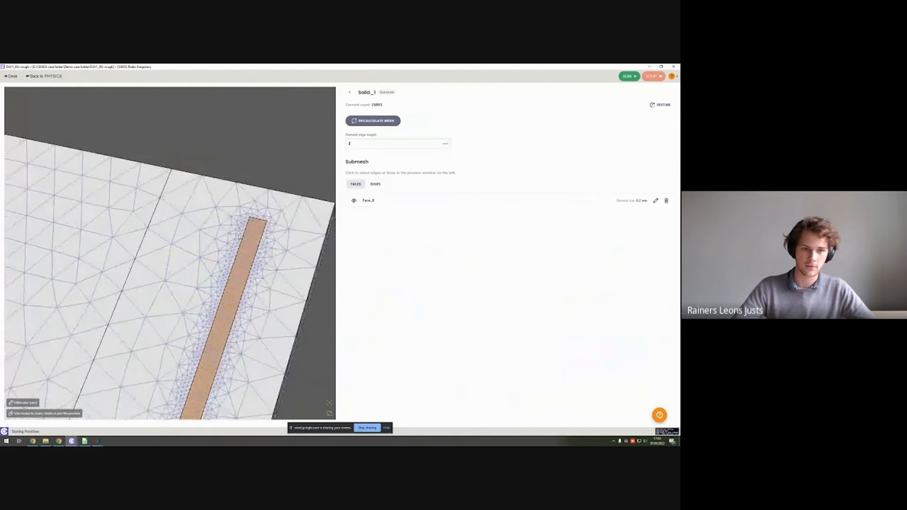
# Switch to ParaView to examine the electric field and coarse mesh around the antenna trace, and return to CENOS
pyautogui.scroll(-5, 200, 263)
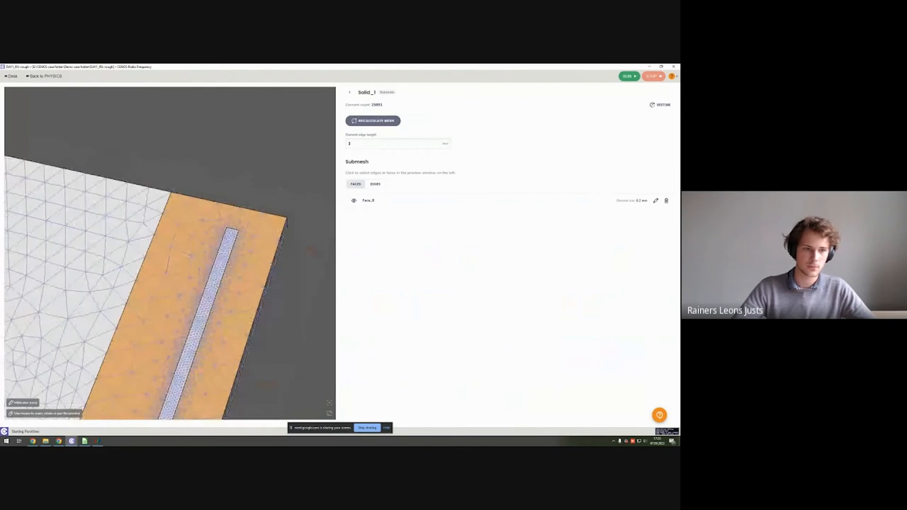
pyautogui.hotkey('alt', 'Tab')
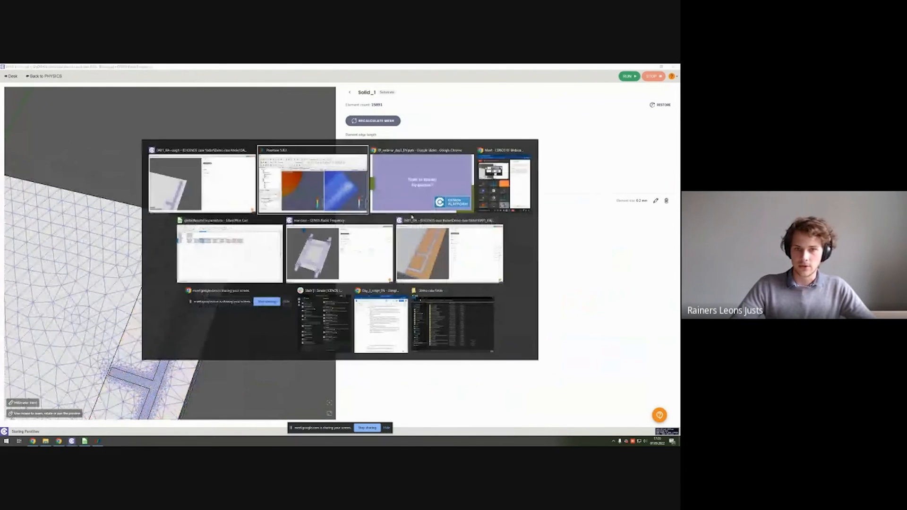
pyautogui.click(618, 126)
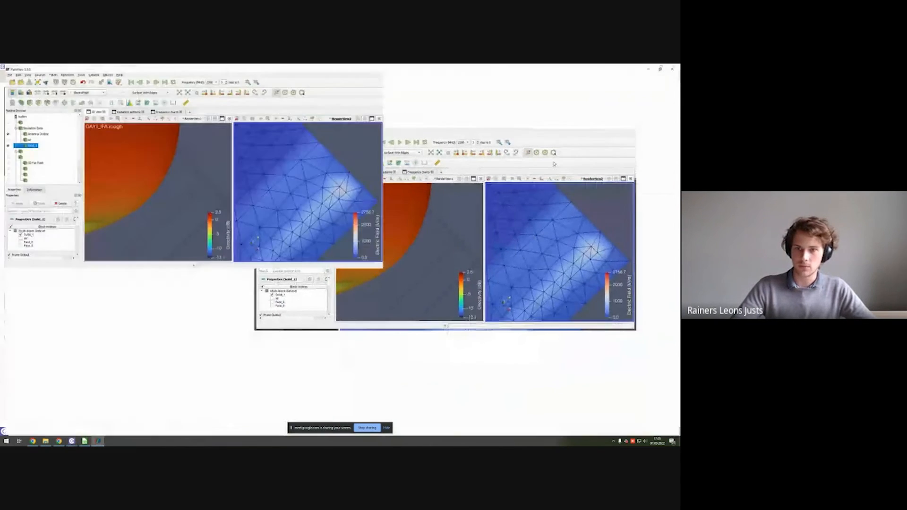
pyautogui.moveTo(458, 203); pyautogui.dragTo(588, 187, button='middle')
pyautogui.scroll(-2, 555, 211)
pyautogui.moveTo(588, 187); pyautogui.dragTo(568, 180)
pyautogui.scroll(2, 568, 180)
pyautogui.hotkey('alt', 'Tab')
pyautogui.click(347, 201)
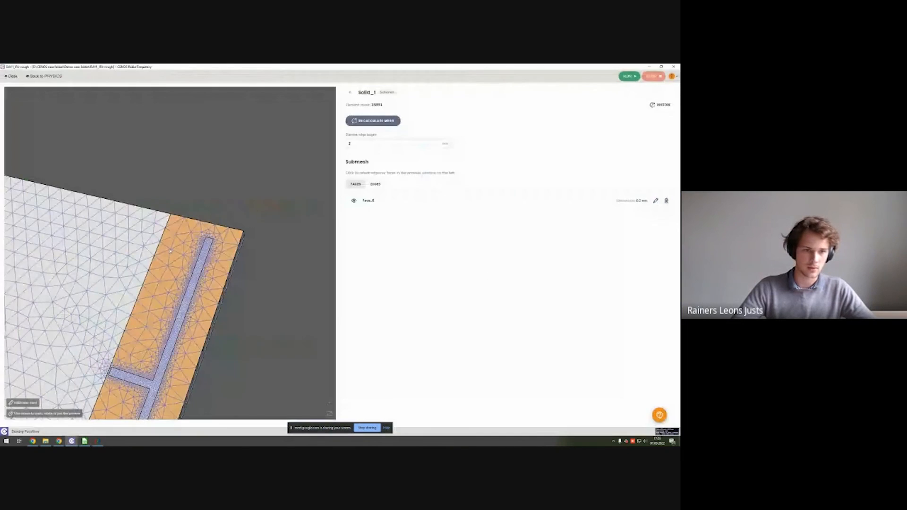
# Add the ground-plane boundary edges beside the antenna to the Solid_1 submesh, set all submesh element sizes to 0.4 mm and recalculate the mesh
pyautogui.moveTo(148, 253); pyautogui.dragTo(193, 203, button='middle')
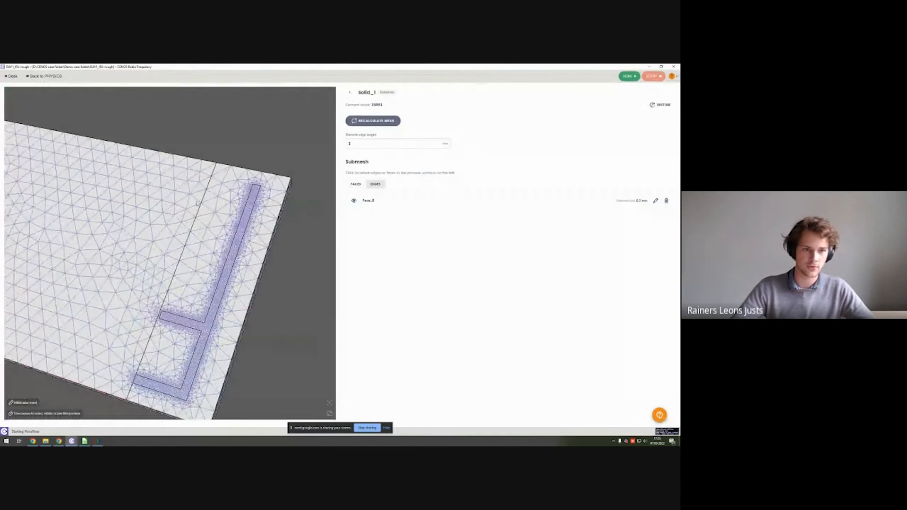
pyautogui.click(198, 207)
pyautogui.click(151, 334)
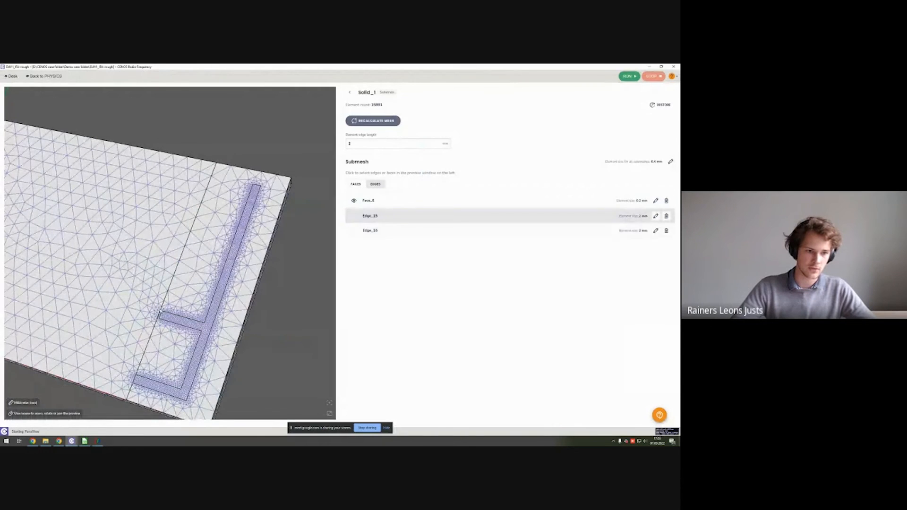
pyautogui.click(152, 333)
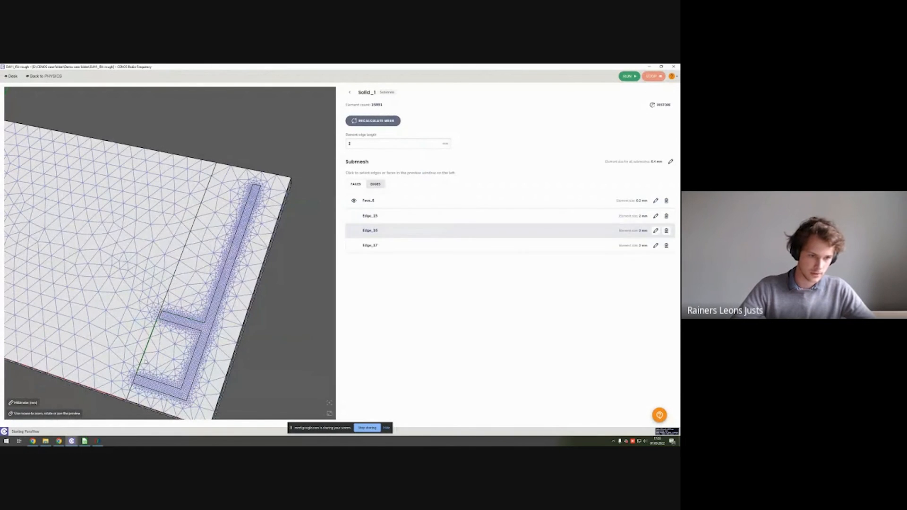
pyautogui.click(135, 379)
pyautogui.click(130, 393)
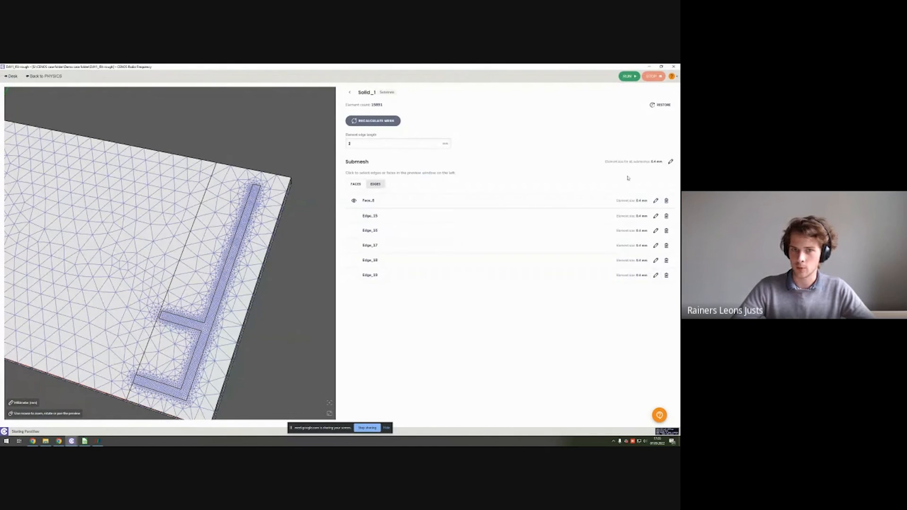
pyautogui.click(372, 122)
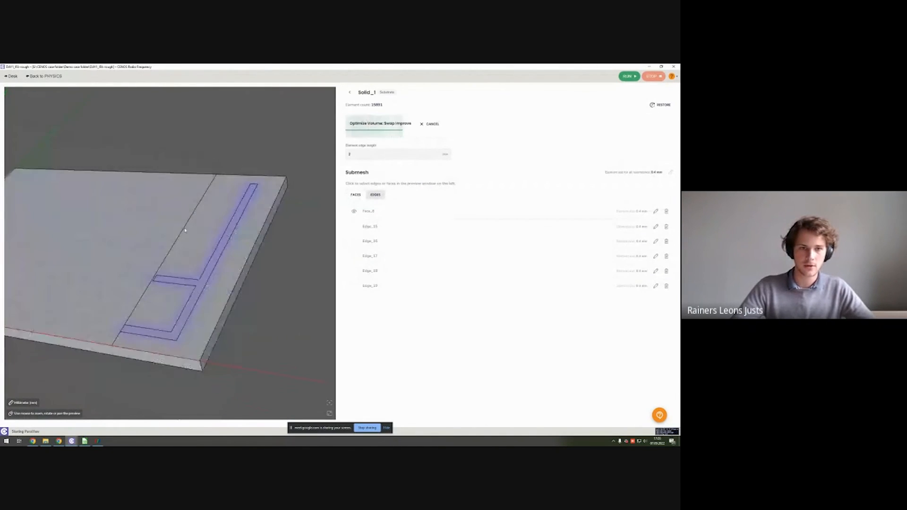
# Set the physics to Single Frequency at 2300 MHz, return to meshing and recalculate the mesh for the changed parameters
pyautogui.click(45, 76)
pyautogui.click(393, 136)
pyautogui.click(392, 124)
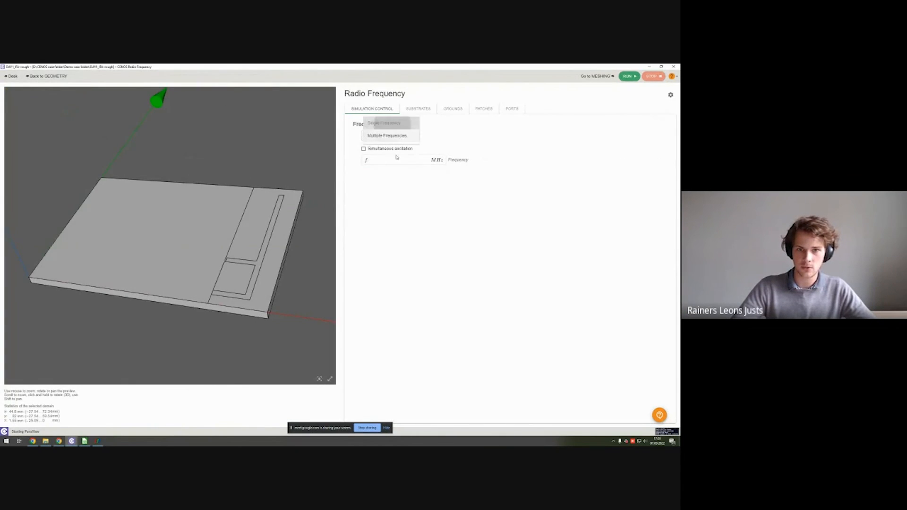
pyautogui.click(397, 159)
pyautogui.write('2300')
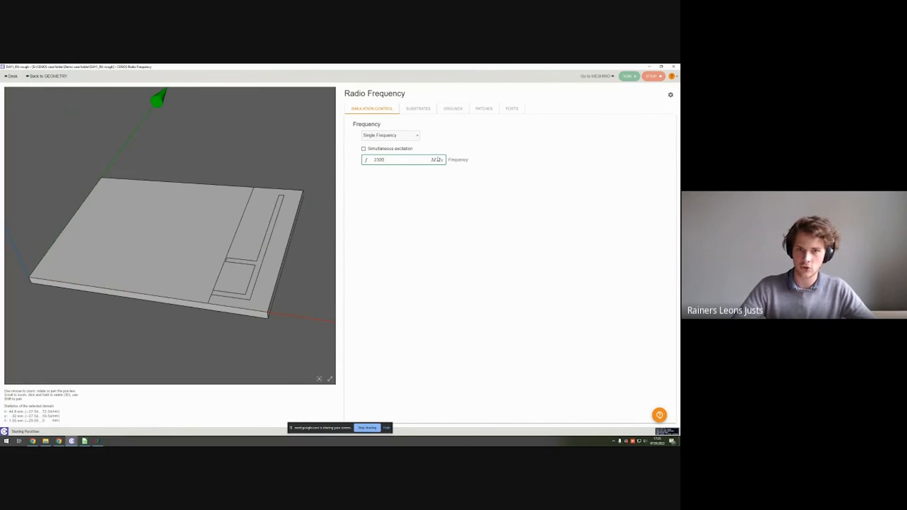
pyautogui.click(465, 127)
pyautogui.click(597, 76)
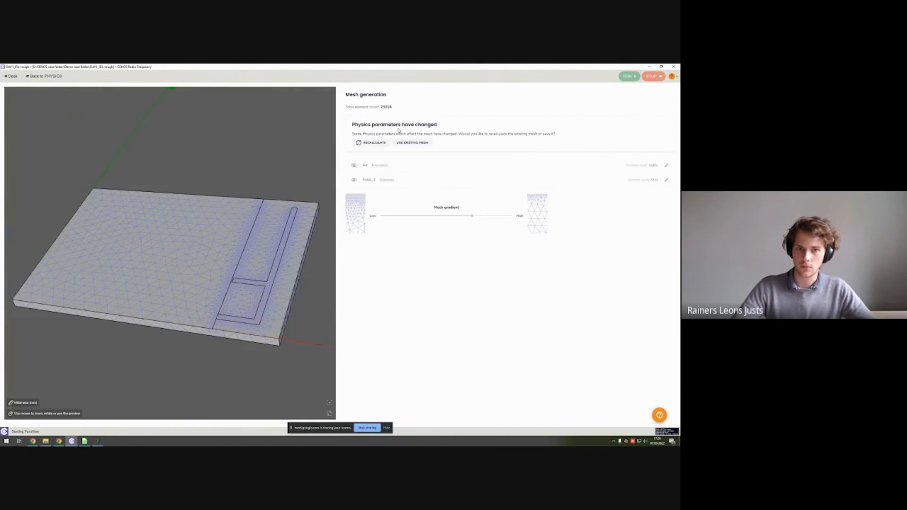
pyautogui.click(373, 142)
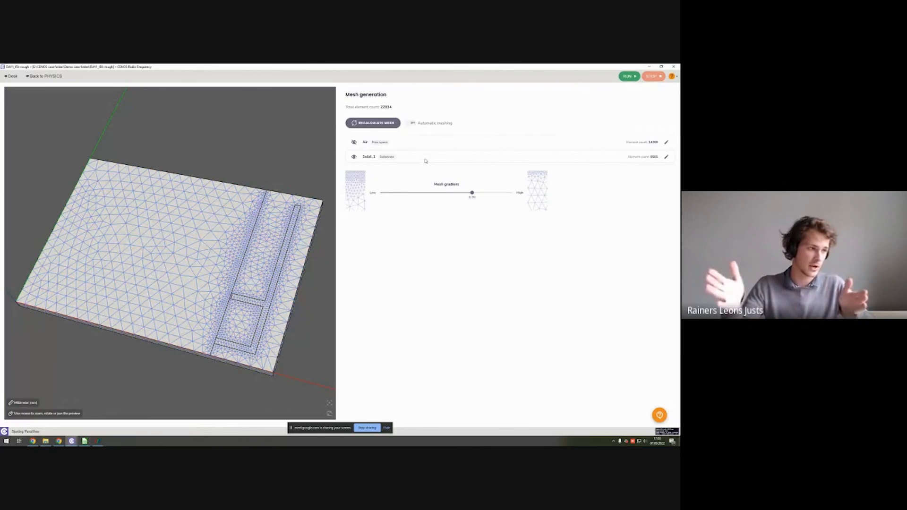
# Set the element size for all Solid_1 submeshes to 0.3 mm and recalculate the mesh
pyautogui.click(425, 160)
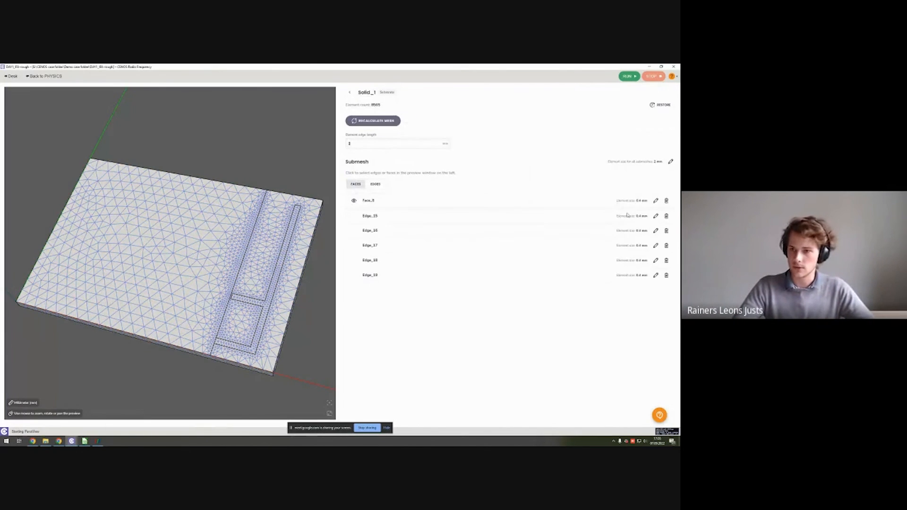
pyautogui.click(670, 162)
pyautogui.press('BackSpace')
pyautogui.write('0.8')
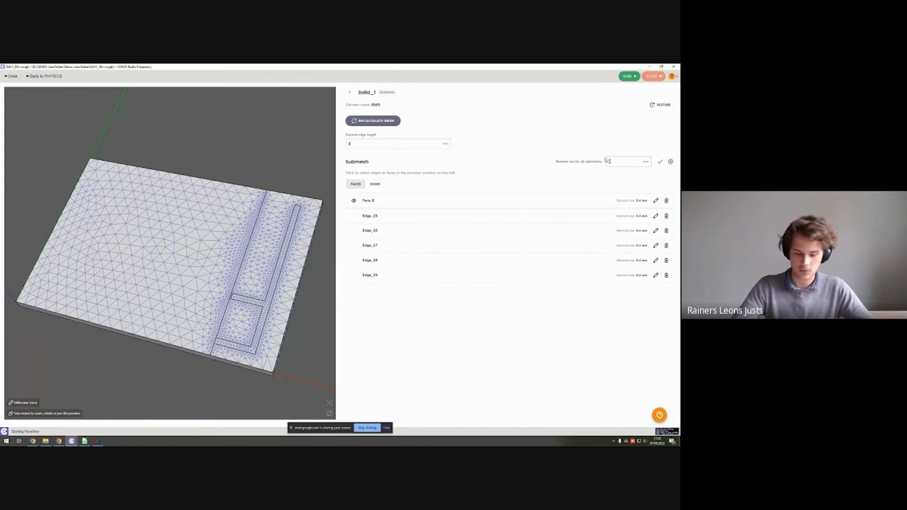
pyautogui.click(660, 162)
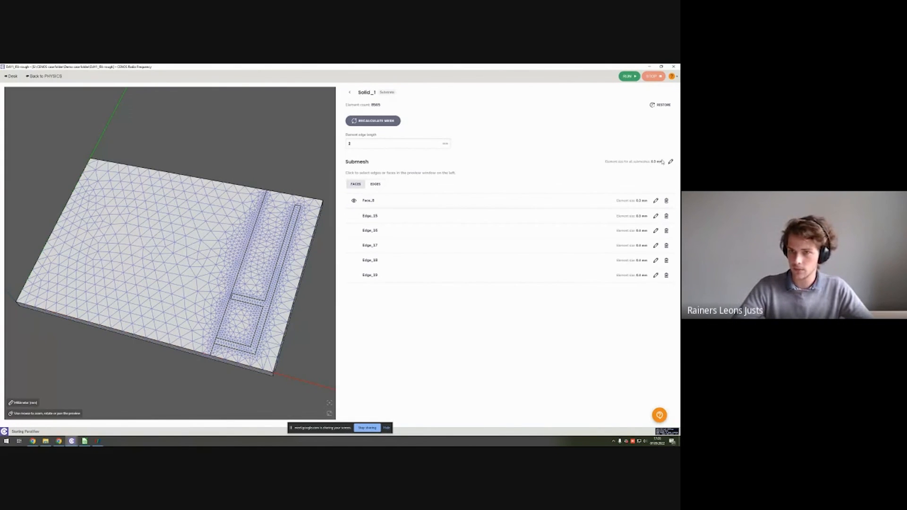
pyautogui.click(388, 123)
pyautogui.moveTo(305, 260); pyautogui.dragTo(292, 265)
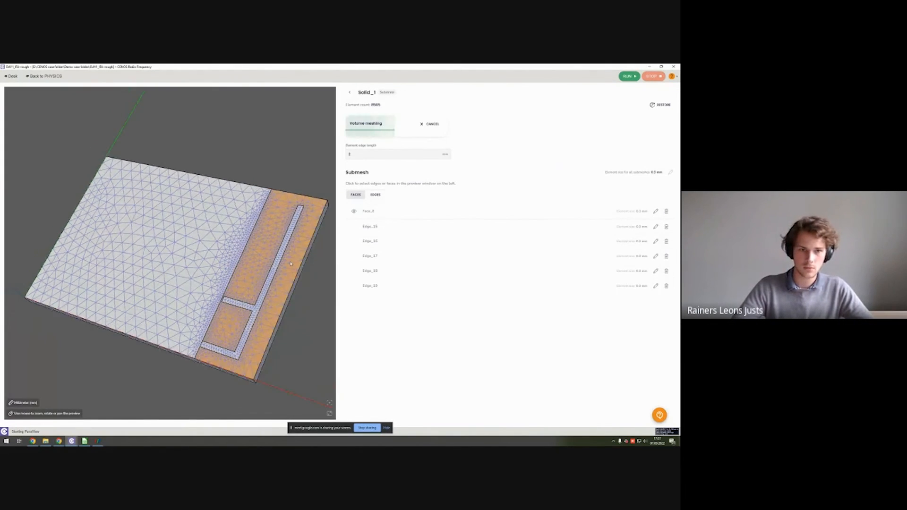
pyautogui.moveTo(291, 264); pyautogui.dragTo(241, 253, button='right')
pyautogui.moveTo(242, 253); pyautogui.dragTo(266, 261)
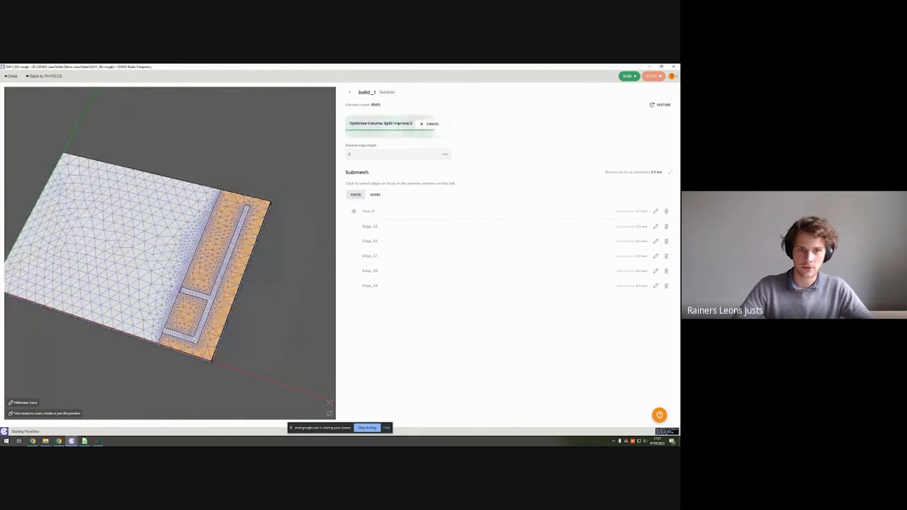
# Try to run the calculation with the refined mesh, overwriting the existing results
pyautogui.click(628, 76)
pyautogui.click(361, 264)
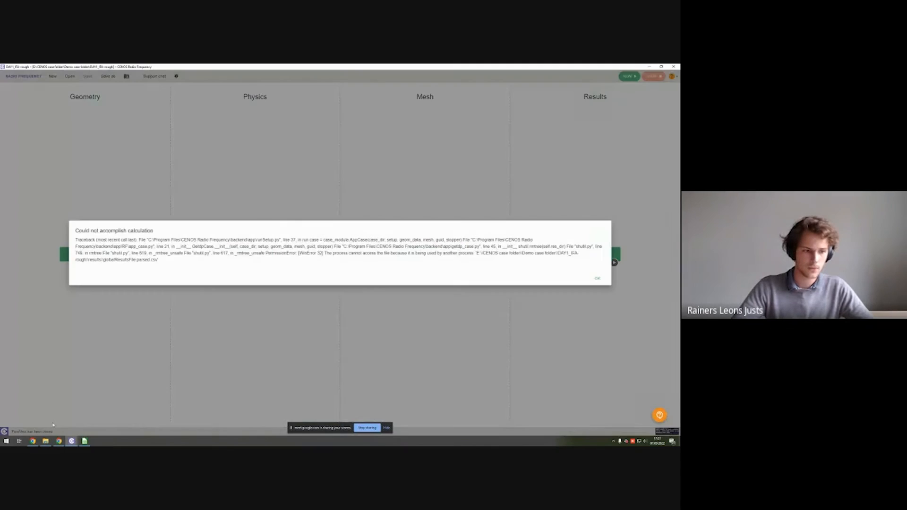
pyautogui.click(597, 278)
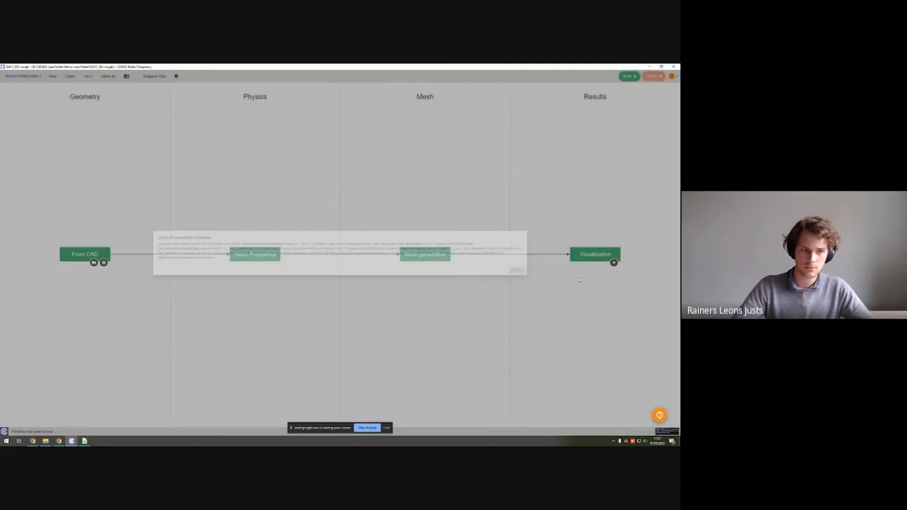
# Close the globalResultsFile.parsed.csv spreadsheet and rerun the calculation in CENOS, overwriting the existing results
pyautogui.click(87, 442)
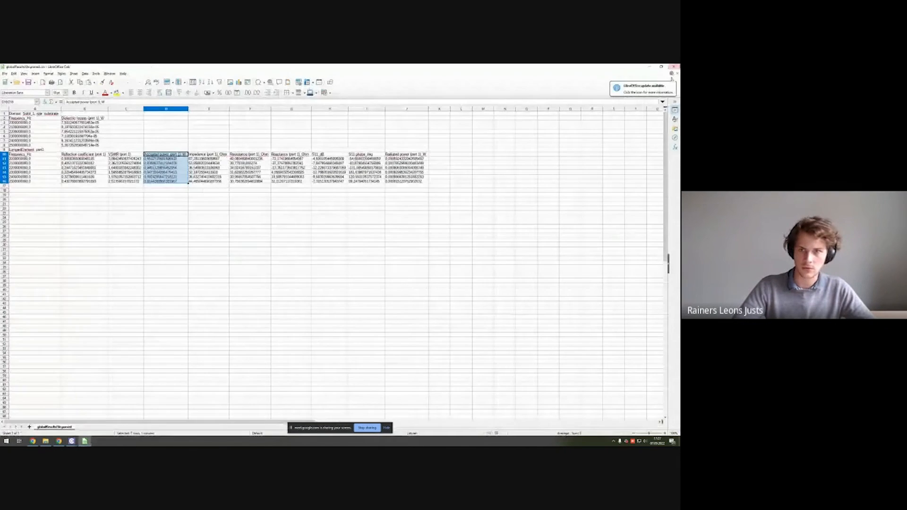
pyautogui.click(675, 66)
pyautogui.click(629, 76)
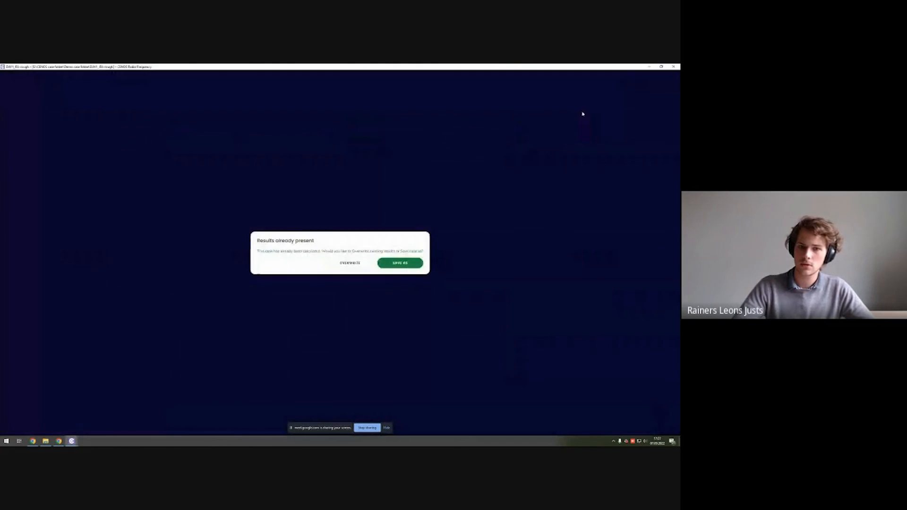
pyautogui.click(361, 262)
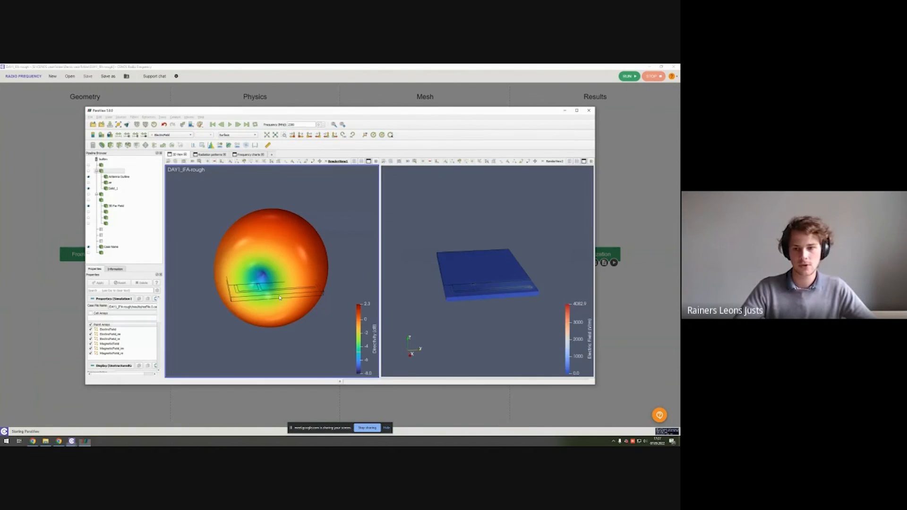
# Examine the electric field on the substrate around the antenna trace, its tip and the ground-plane edge
pyautogui.moveTo(501, 258); pyautogui.dragTo(517, 301)
pyautogui.moveTo(517, 300); pyautogui.dragTo(488, 279, button='middle')
pyautogui.moveTo(489, 278); pyautogui.dragTo(471, 261)
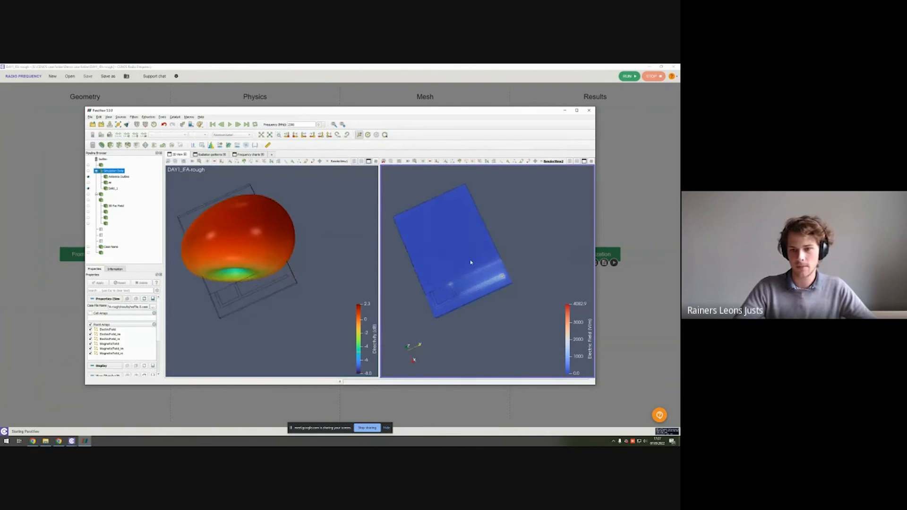
pyautogui.scroll(6, 511, 287)
pyautogui.moveTo(547, 292); pyautogui.dragTo(519, 277, button='middle')
pyautogui.moveTo(519, 277); pyautogui.dragTo(519, 268)
pyautogui.moveTo(502, 262); pyautogui.dragTo(522, 251, button='middle')
pyautogui.moveTo(449, 272); pyautogui.dragTo(479, 262, button='middle')
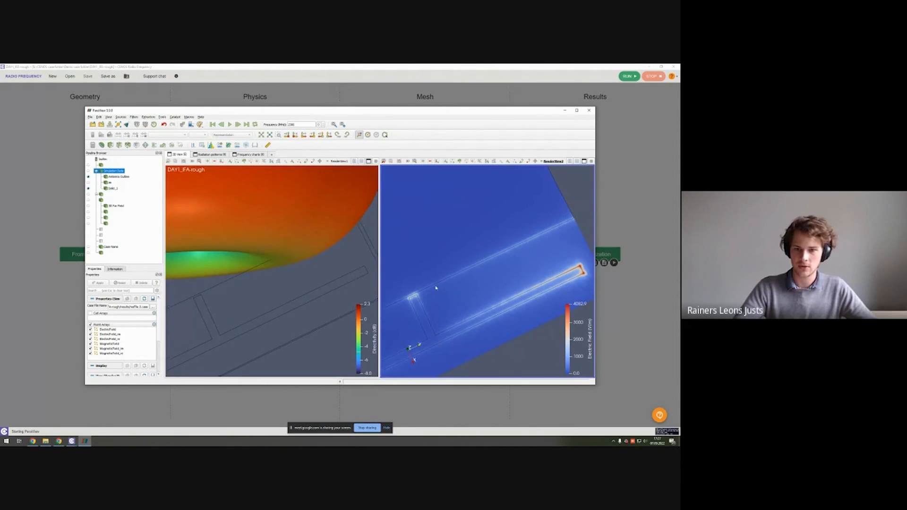
pyautogui.moveTo(436, 287); pyautogui.dragTo(442, 284, button='middle')
pyautogui.moveTo(529, 274); pyautogui.dragTo(507, 269, button='middle')
pyautogui.scroll(1, 506, 268)
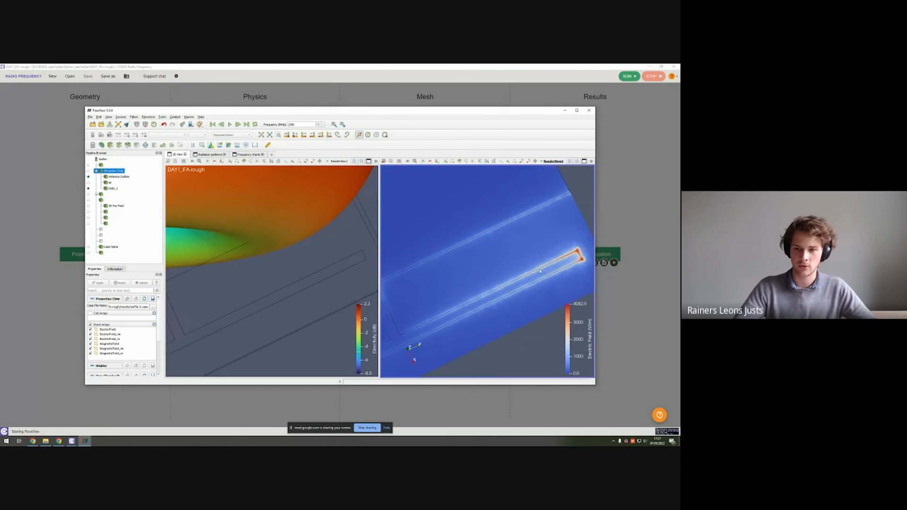
pyautogui.scroll(-3, 481, 288)
pyautogui.moveTo(481, 288); pyautogui.dragTo(491, 272)
pyautogui.scroll(3, 492, 274)
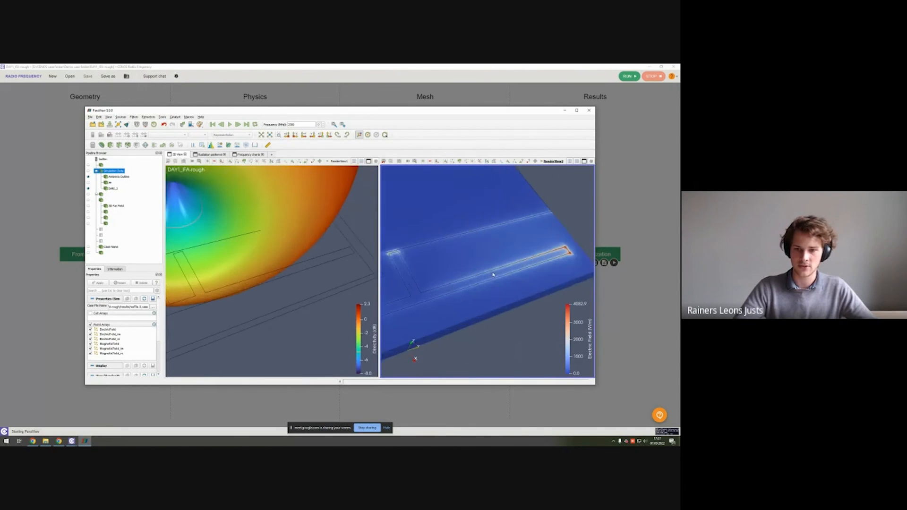
# Put the ParaView results away, open the case's mesh generation in CENOS and dismiss the screen-sharing notification
pyautogui.click(565, 111)
pyautogui.click(338, 225)
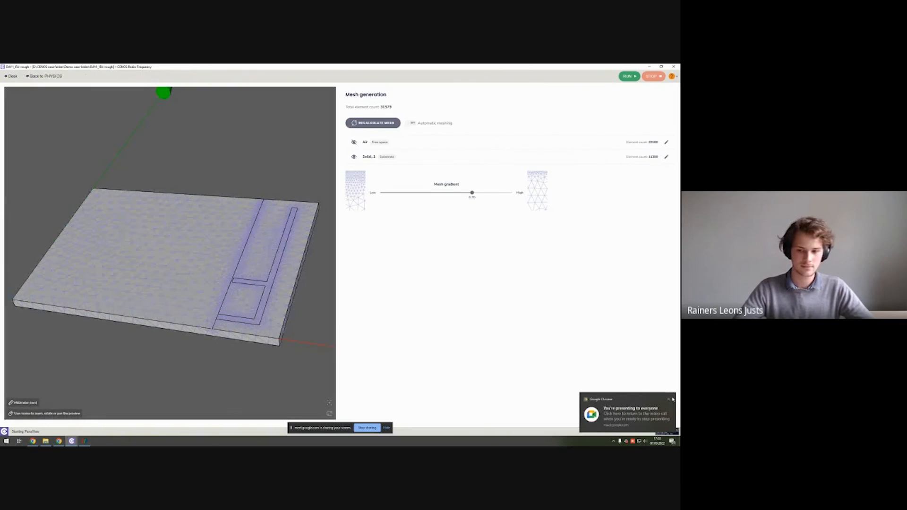
pyautogui.click(669, 399)
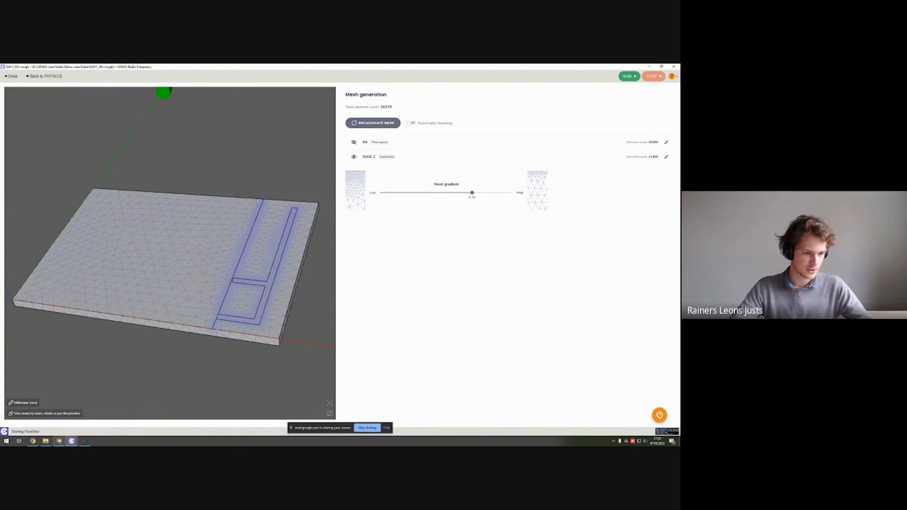
# Switch to the webinar slides in Chrome and advance from the questions slide to the support contact slide
pyautogui.click(58, 442)
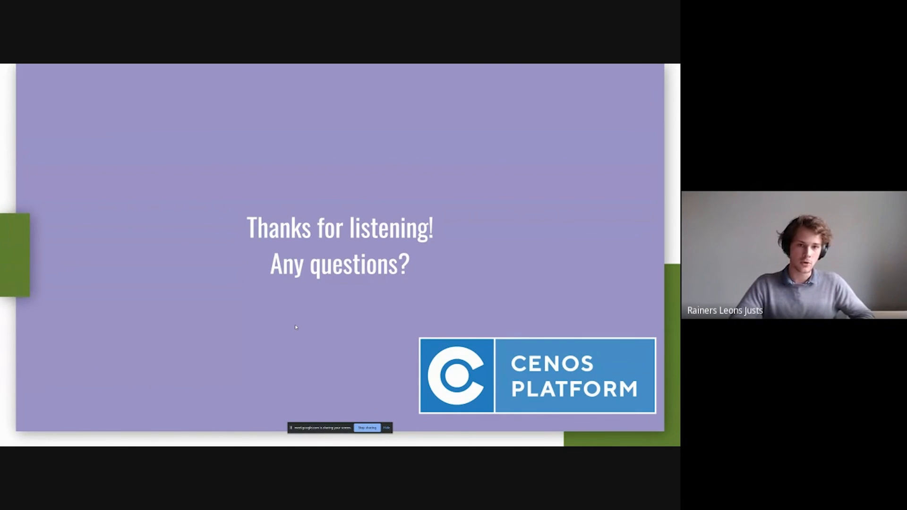
pyautogui.press('Right')
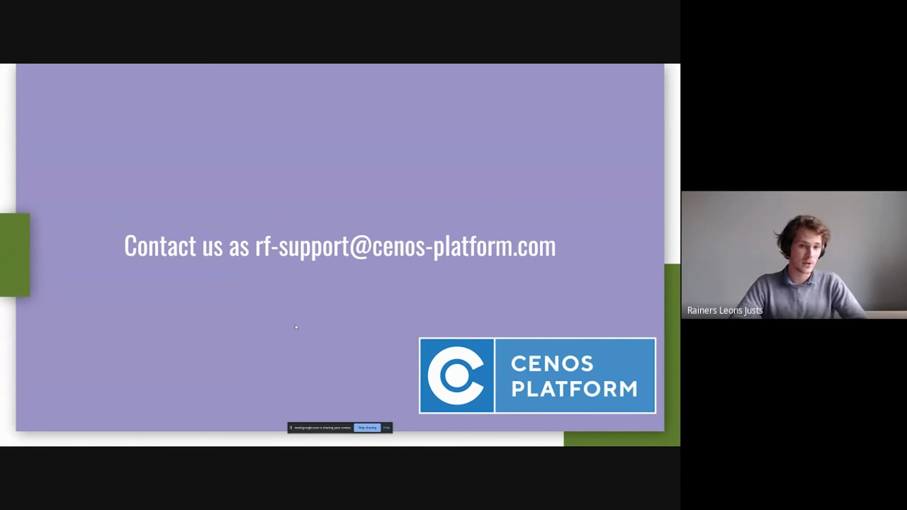